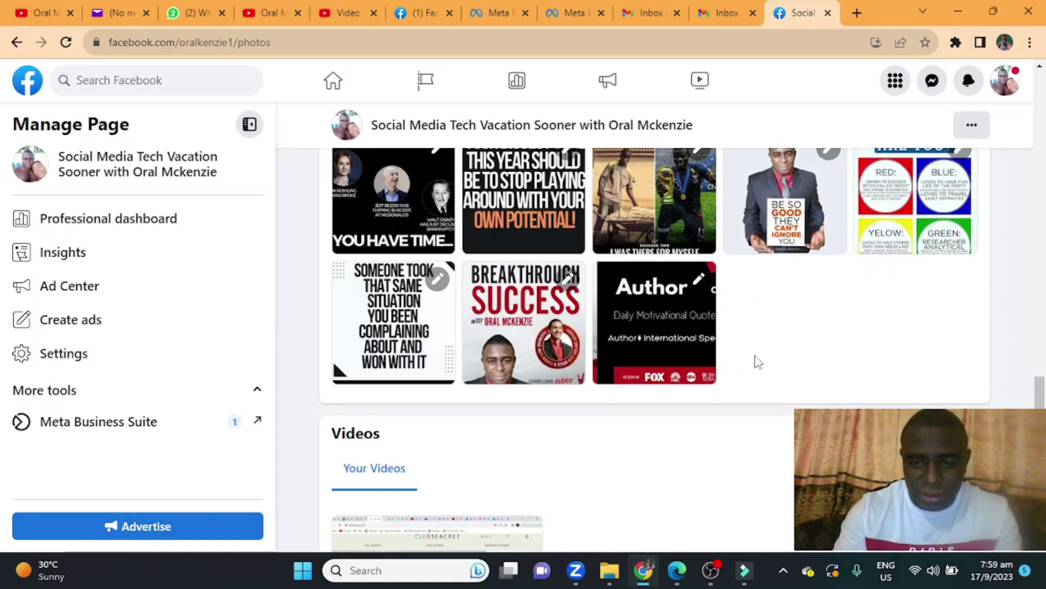
scroll(758, 362, up, 1)
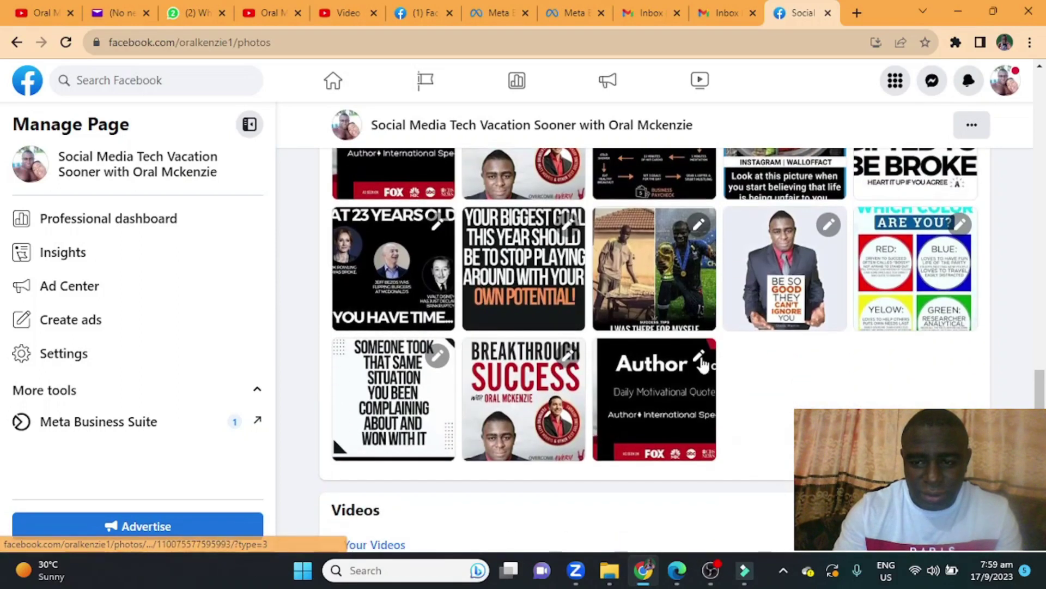
scroll(649, 400, up, 5)
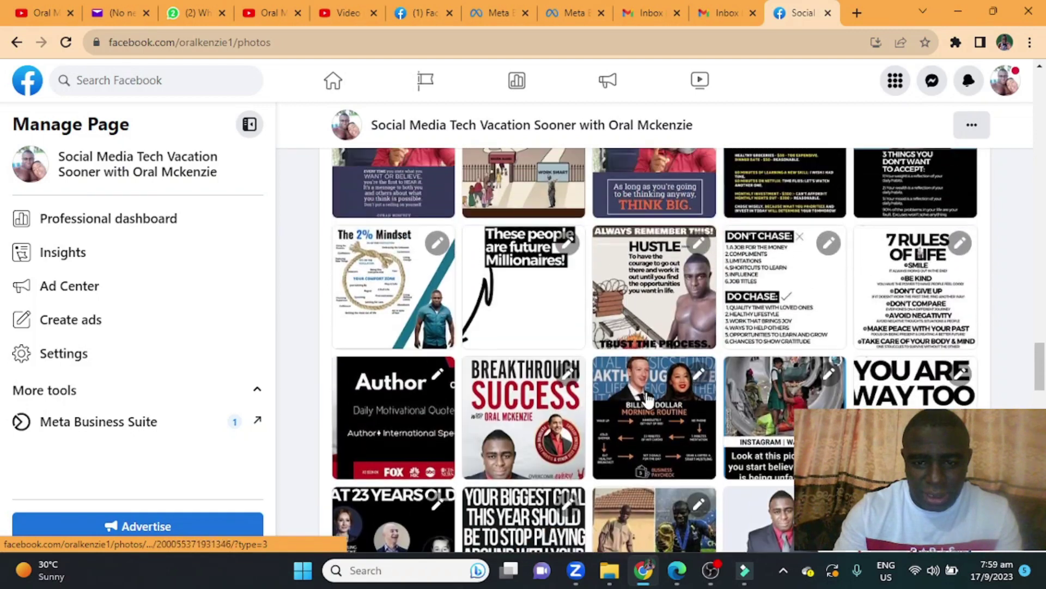
scroll(648, 399, up, 10)
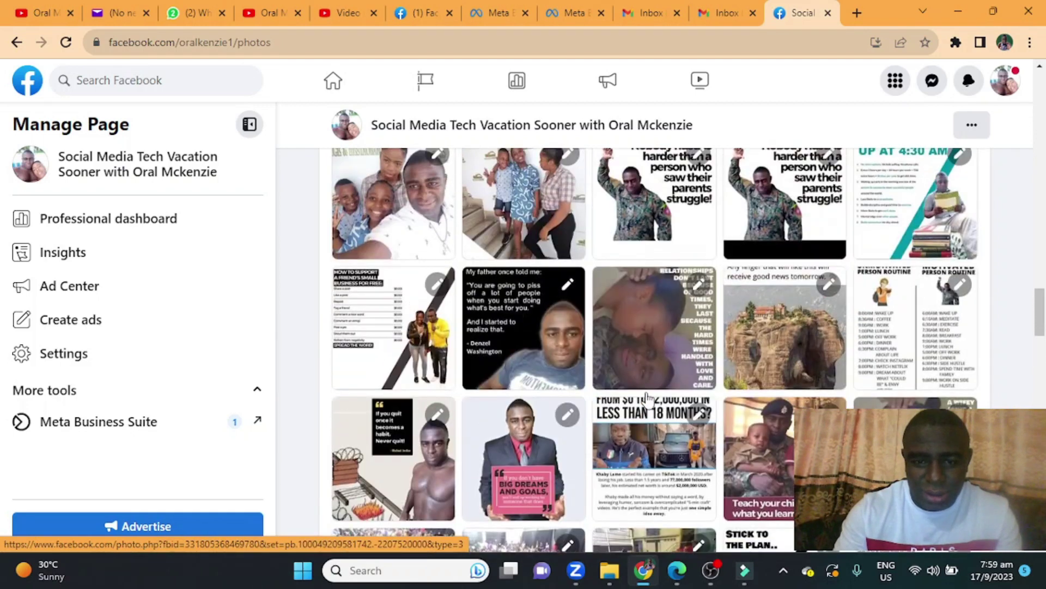
scroll(648, 400, up, 10)
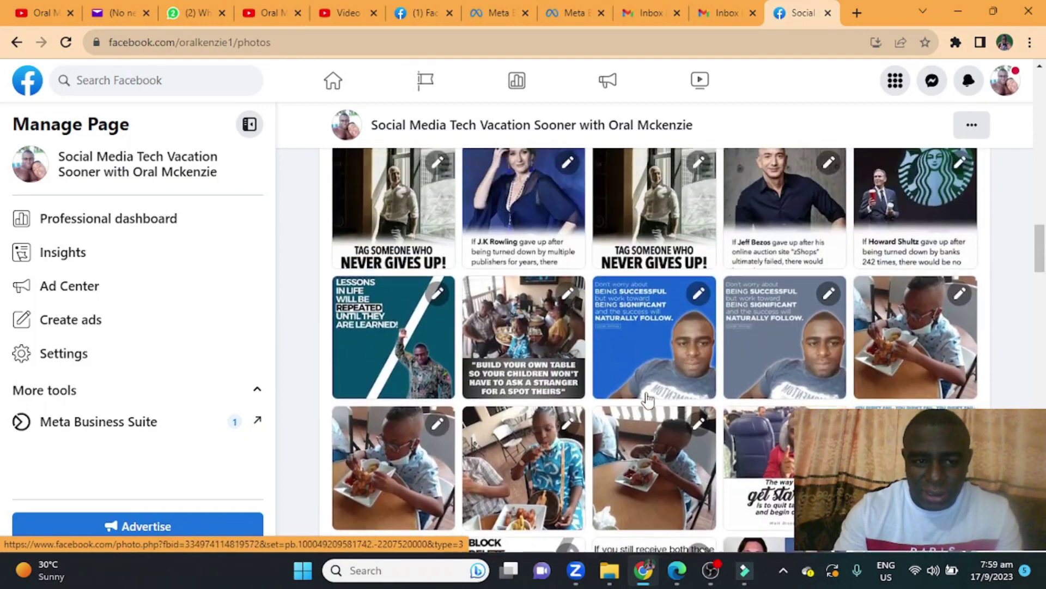
scroll(649, 400, up, 10)
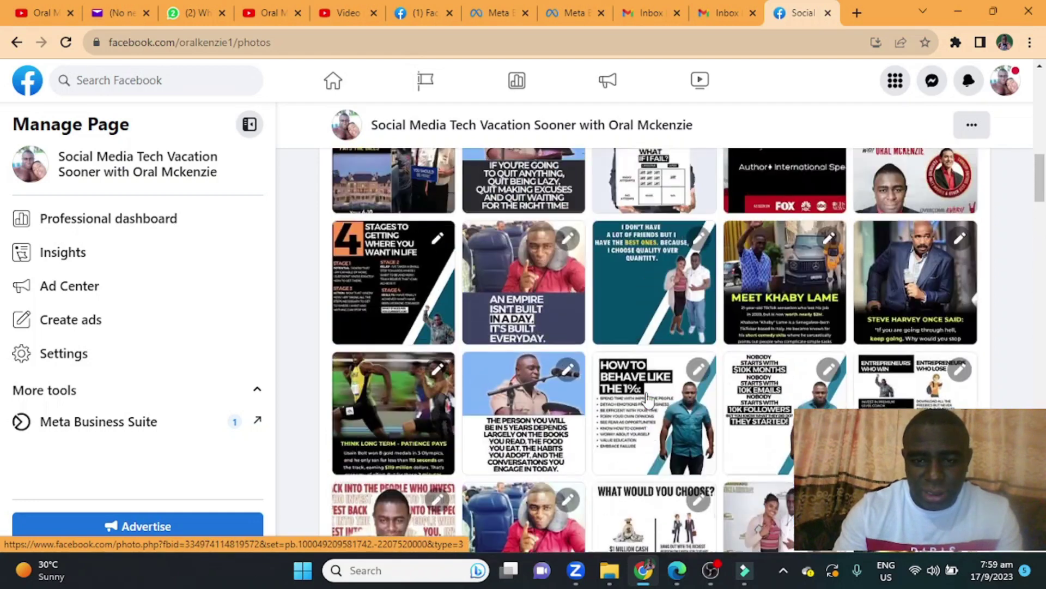
scroll(649, 400, up, 3)
scroll(649, 399, down, 10)
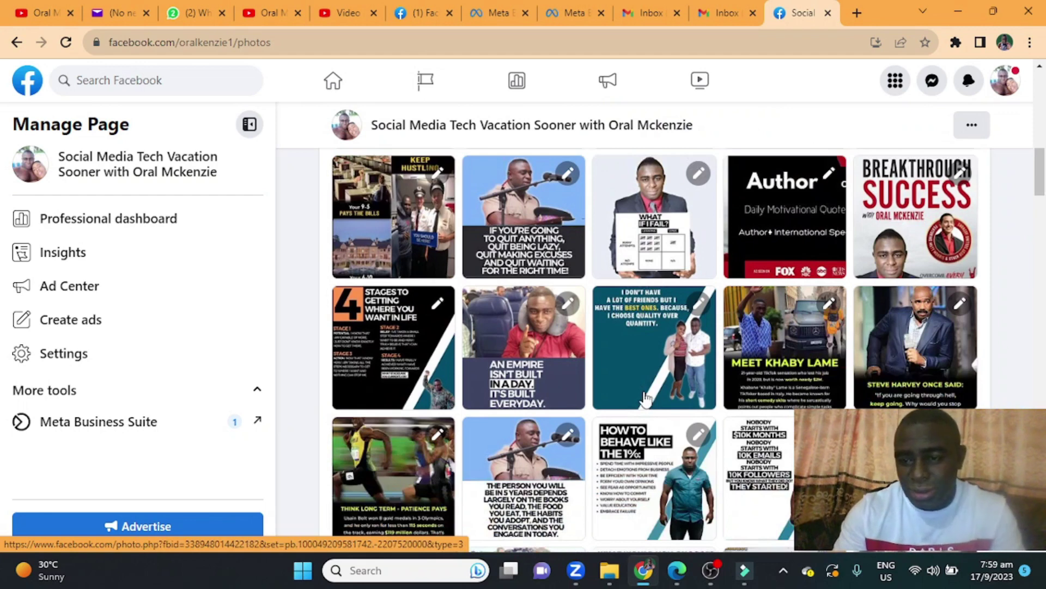
scroll(645, 399, down, 10)
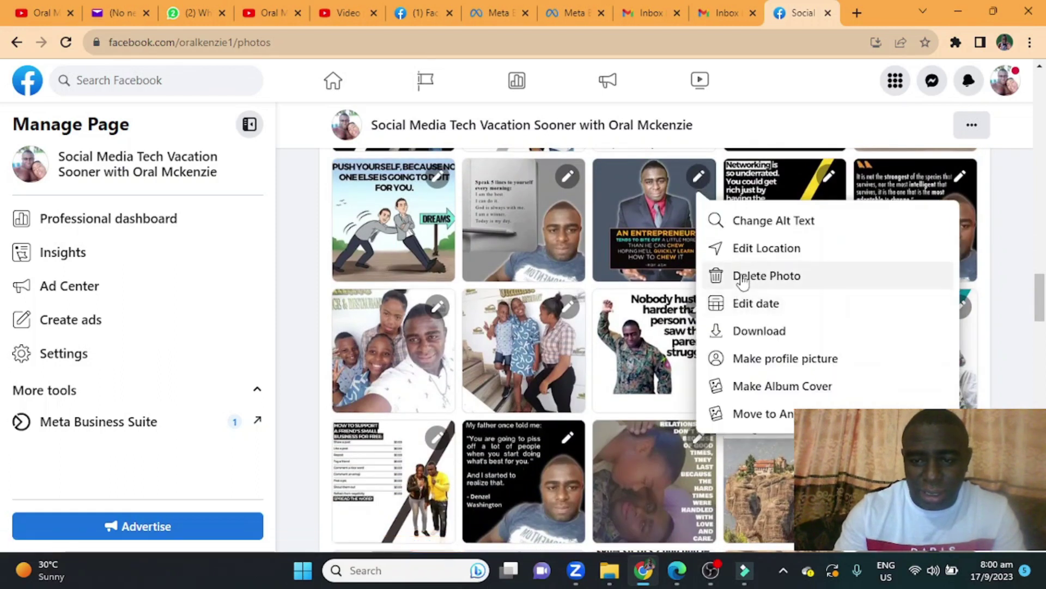
Step: Delete the 'An Entrepreneur' quote photo with its post and recheck the photo grid
click(742, 277)
click(690, 348)
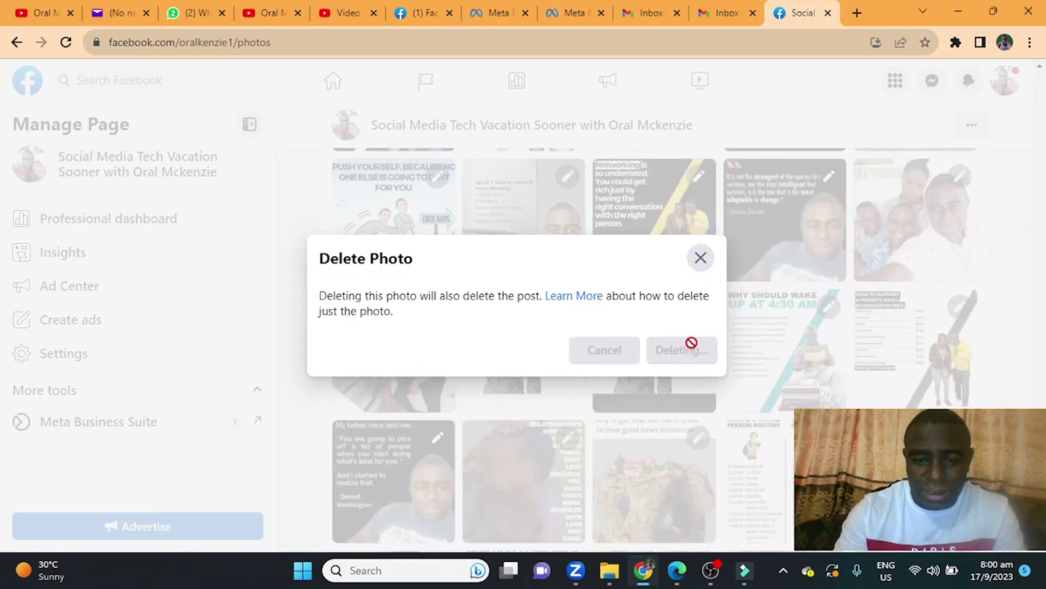
scroll(669, 322, up, 15)
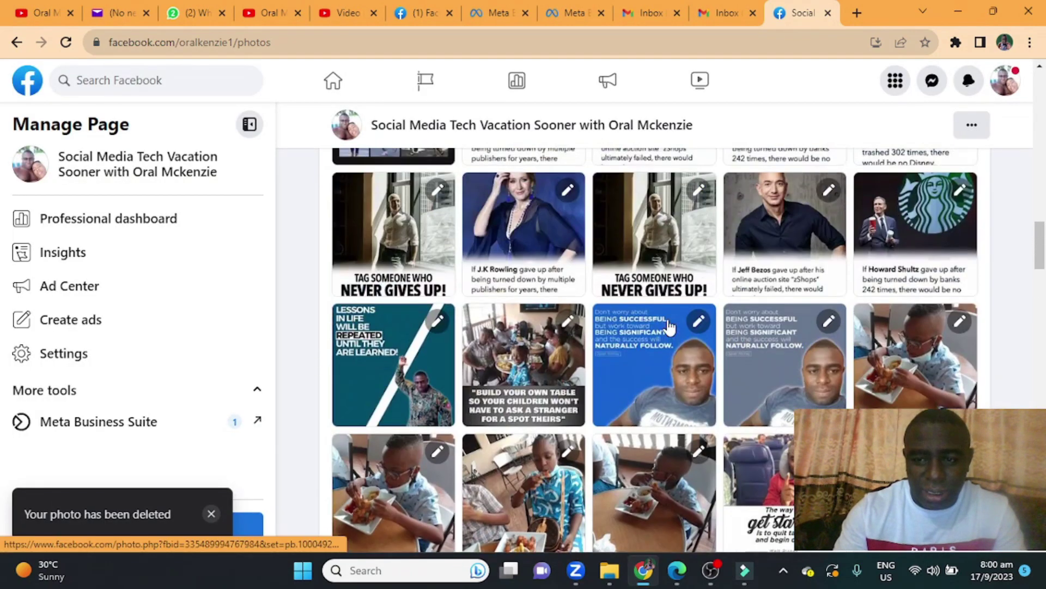
scroll(669, 326, up, 7)
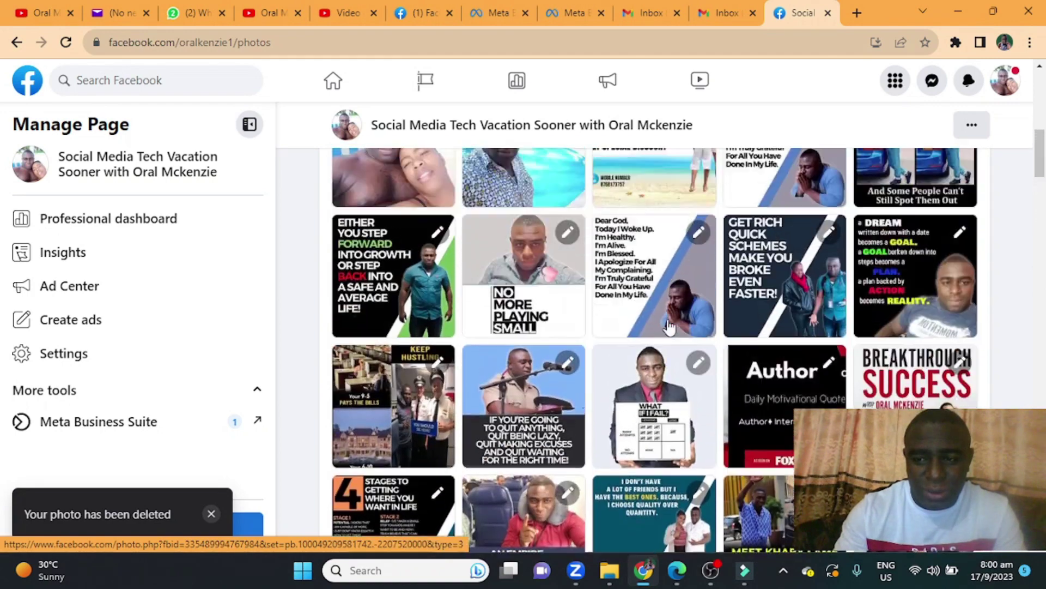
scroll(670, 325, down, 15)
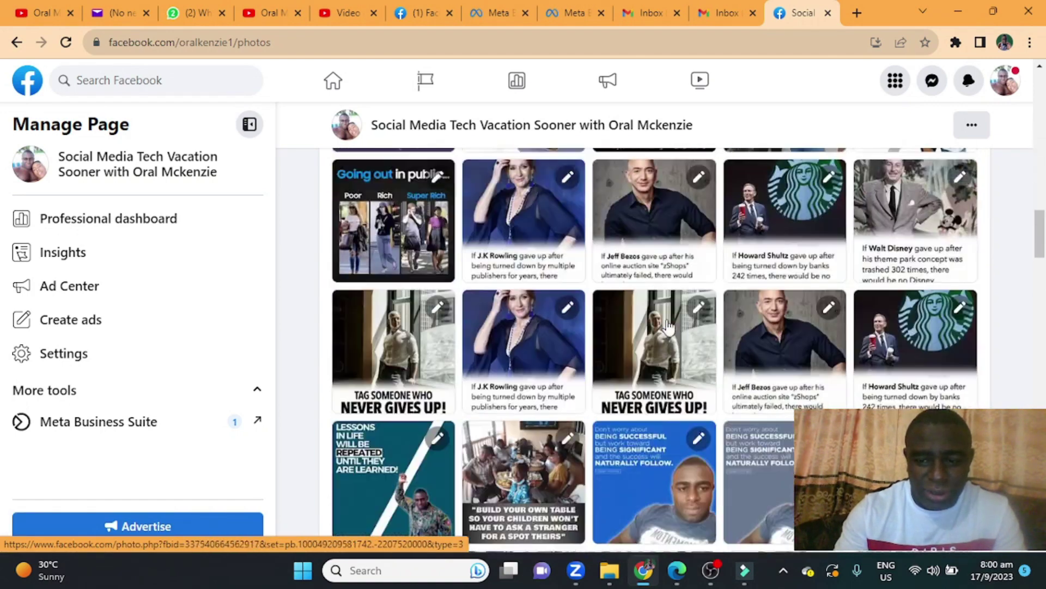
scroll(669, 324, down, 5)
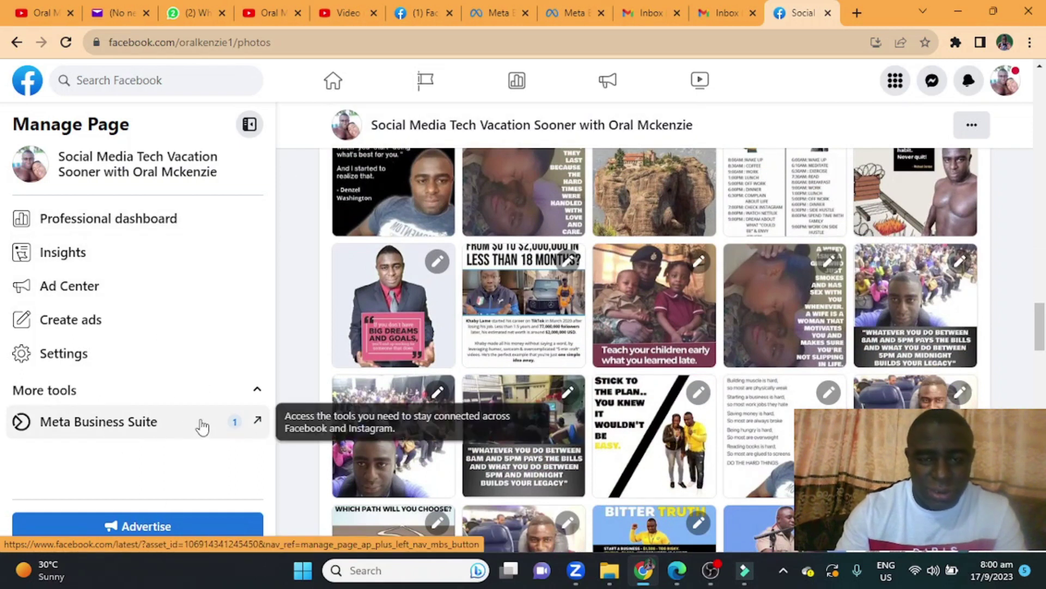
click(480, 15)
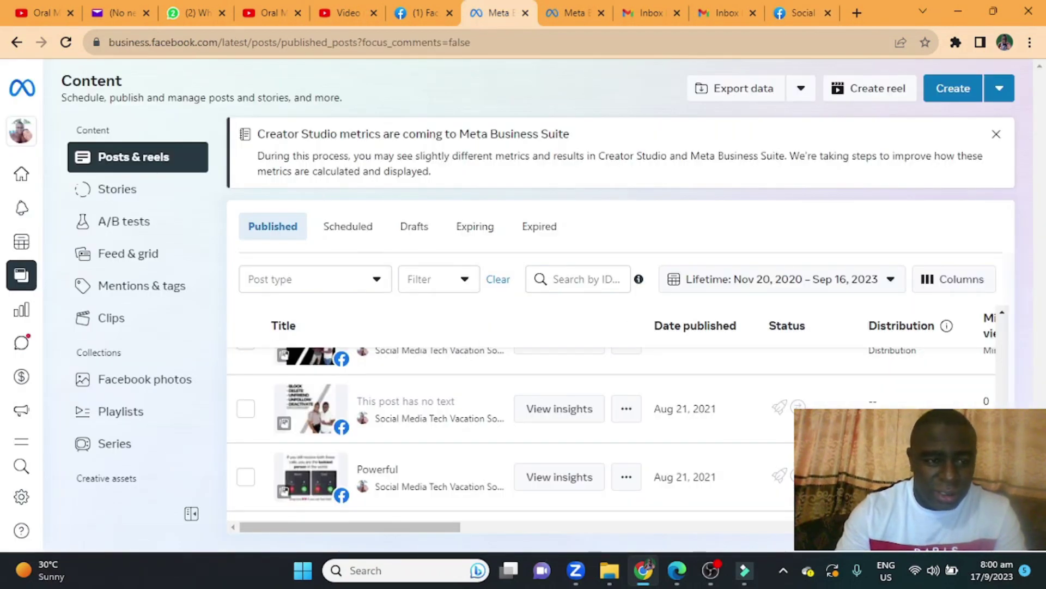
scroll(779, 450, up, 8)
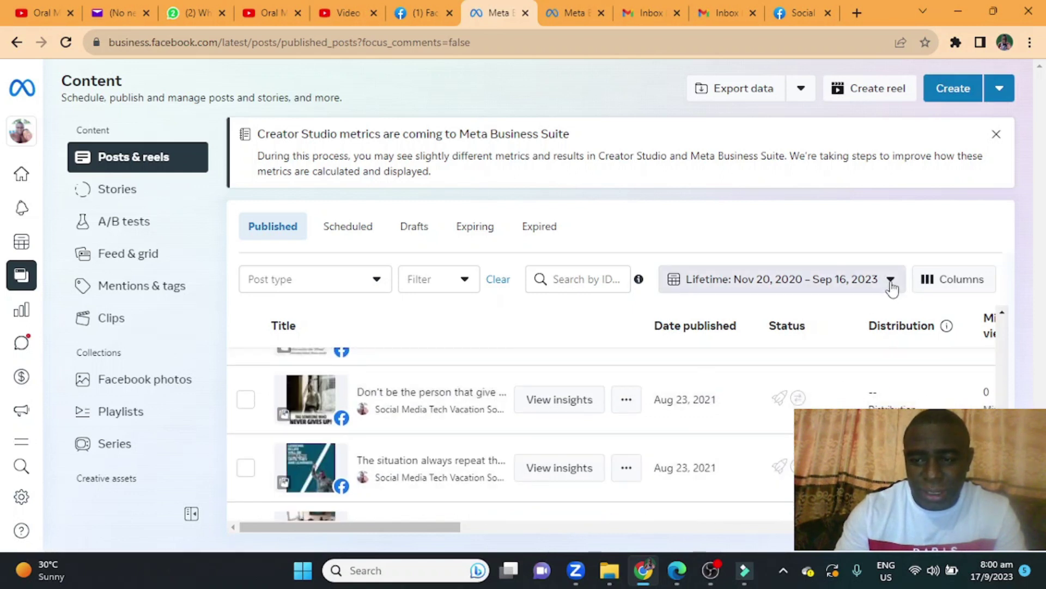
click(892, 288)
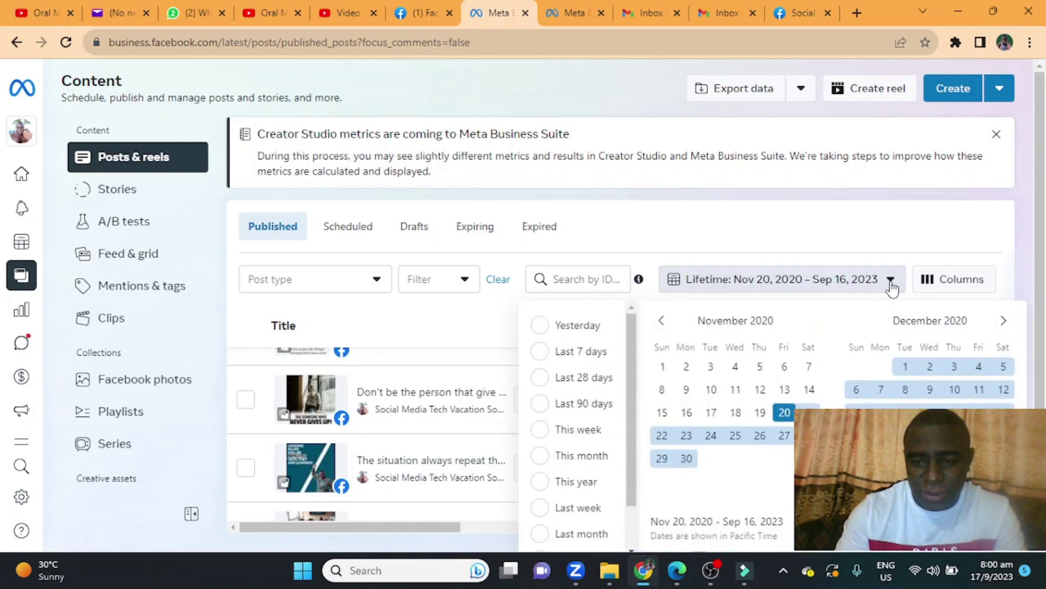
scroll(638, 387, down, 2)
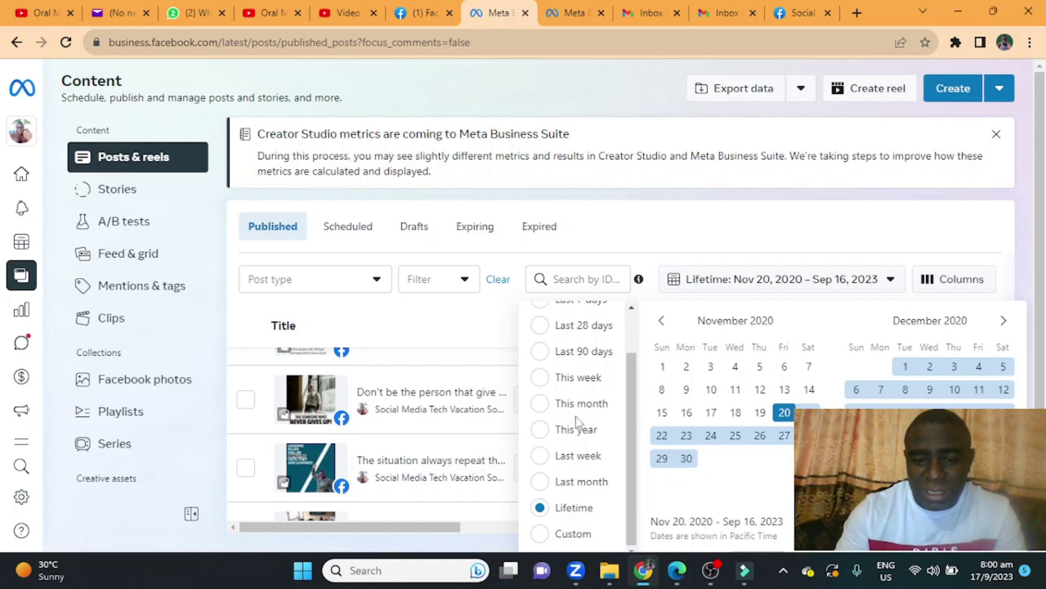
scroll(576, 420, up, 2)
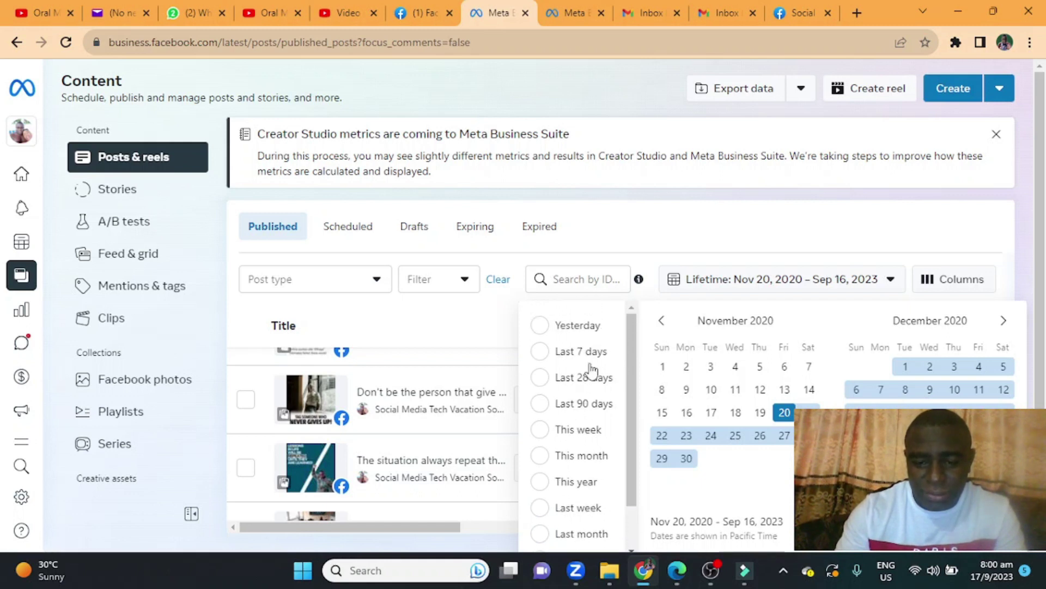
scroll(596, 411, down, 2)
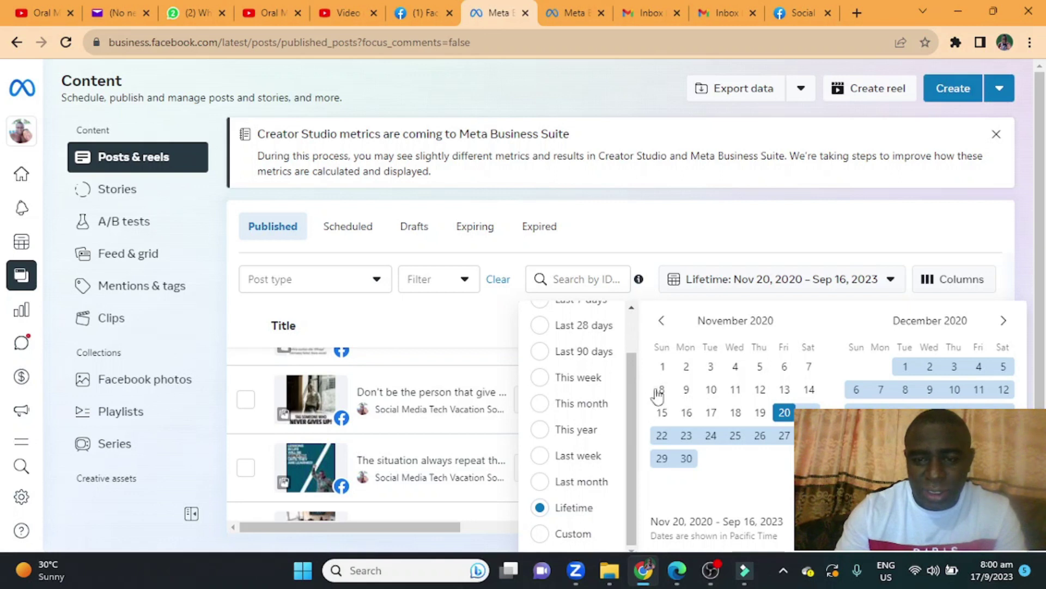
Step: Dismiss the date range picker and scroll through the Published posts table
click(649, 232)
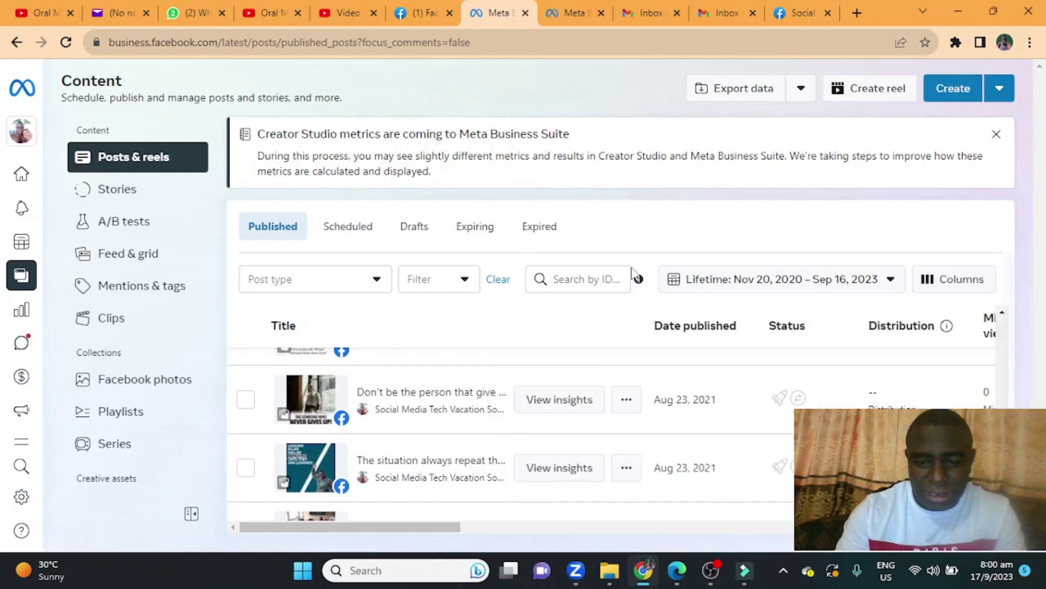
scroll(355, 452, down, 3)
scroll(354, 460, up, 5)
scroll(357, 460, up, 3)
scroll(355, 460, down, 2)
scroll(318, 460, down, 1)
scroll(340, 457, down, 1)
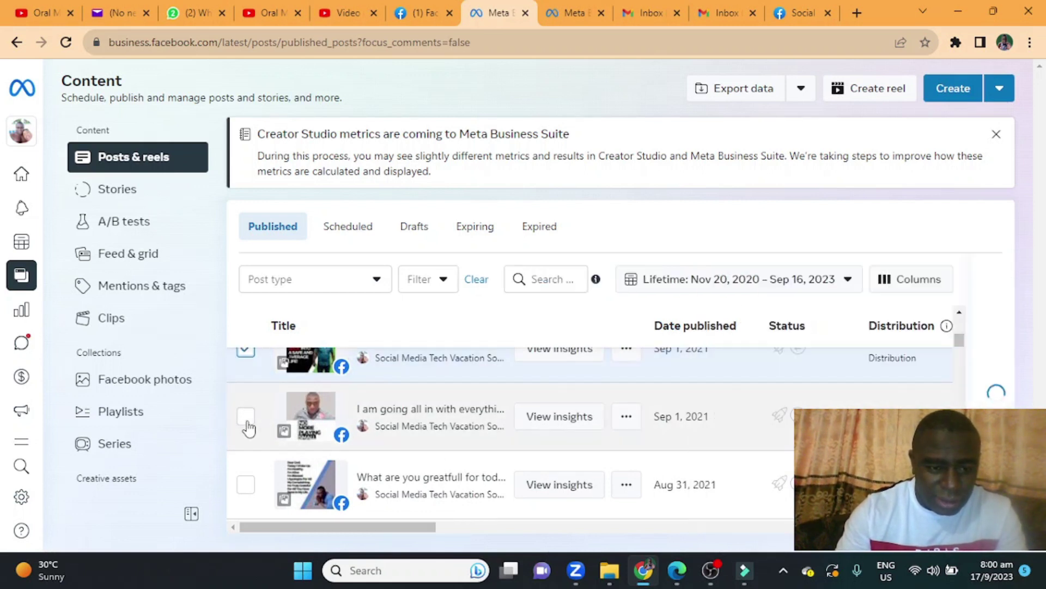
Step: Tick the second Sep 1 post, 'Don't learn the hard way!' and the next three posts
click(247, 424)
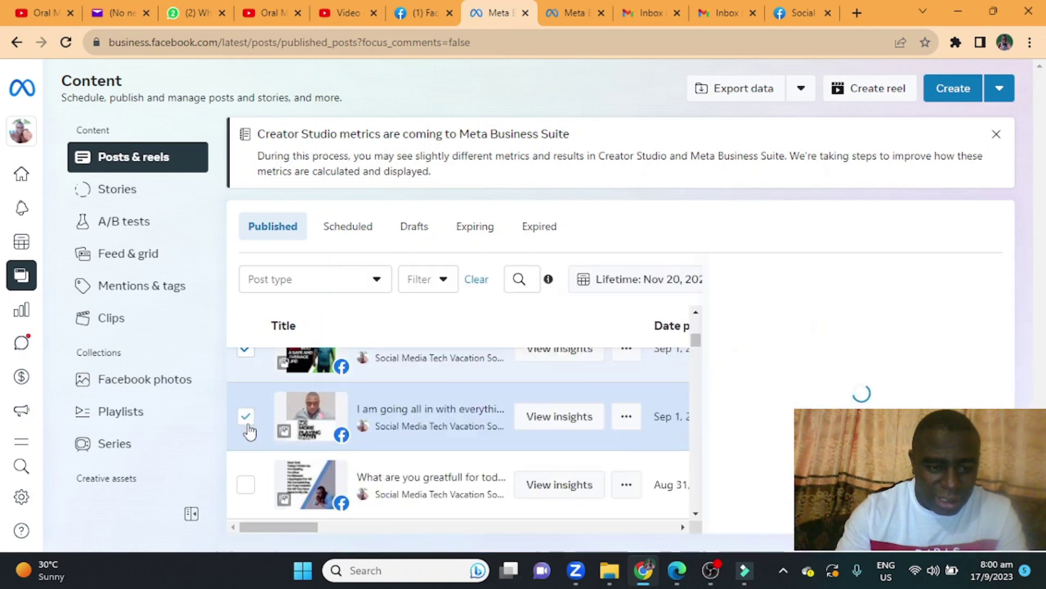
scroll(252, 429, down, 2)
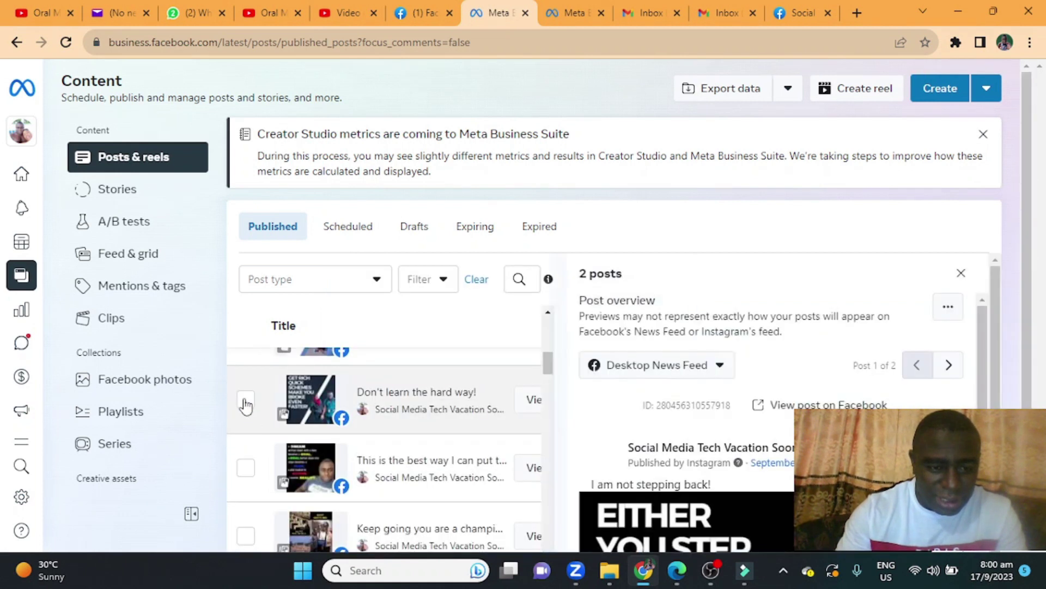
click(260, 435)
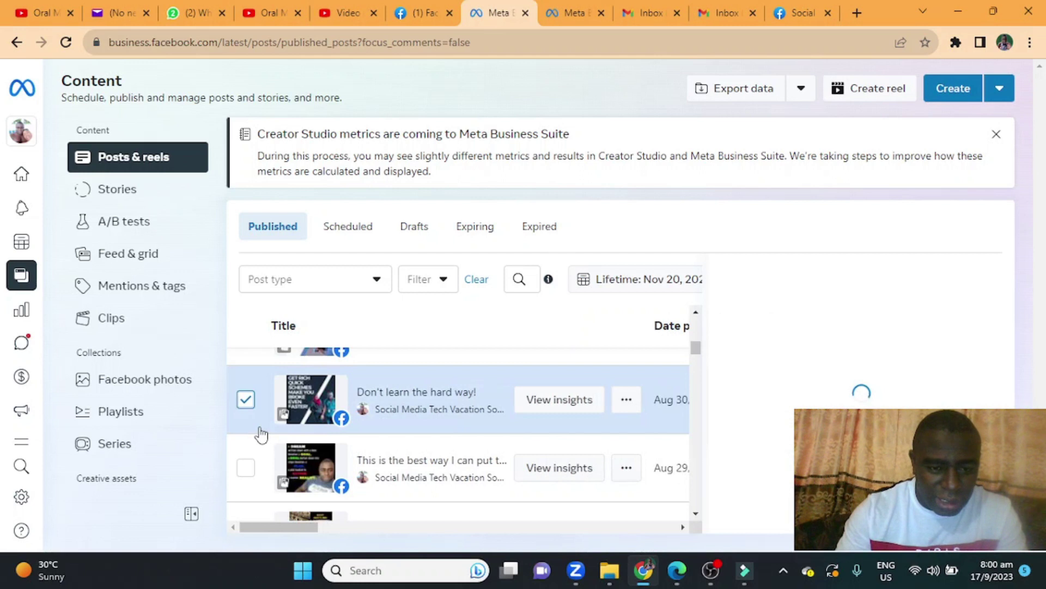
scroll(260, 434, down, 1)
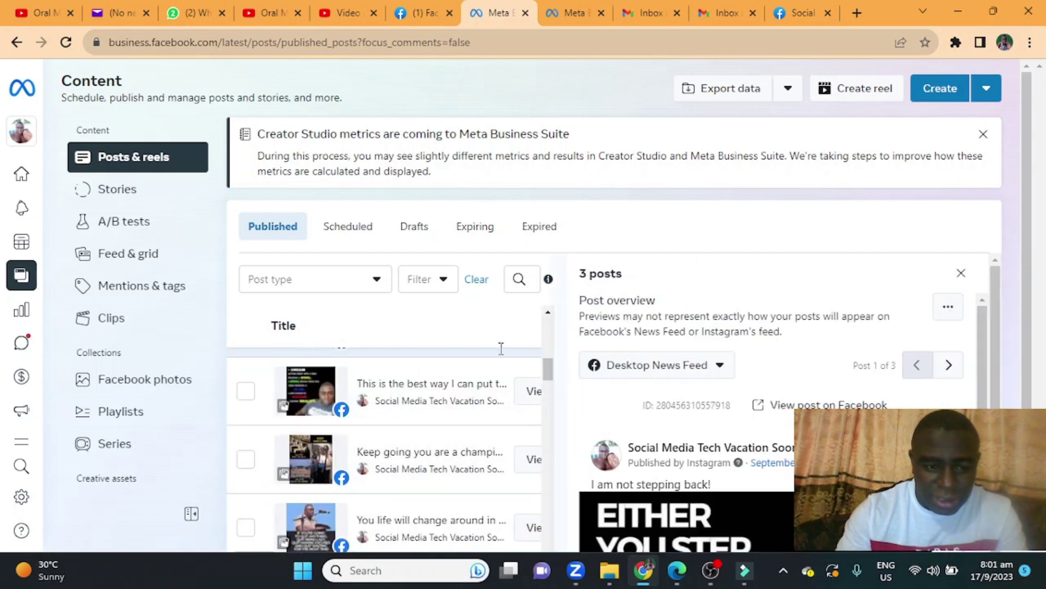
click(246, 392)
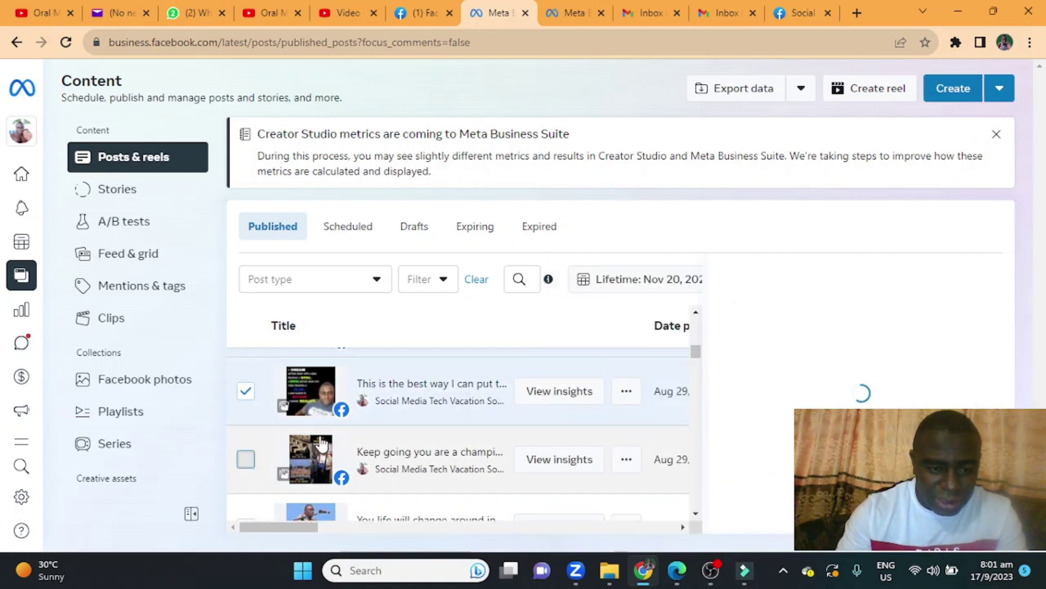
scroll(320, 445, down, 3)
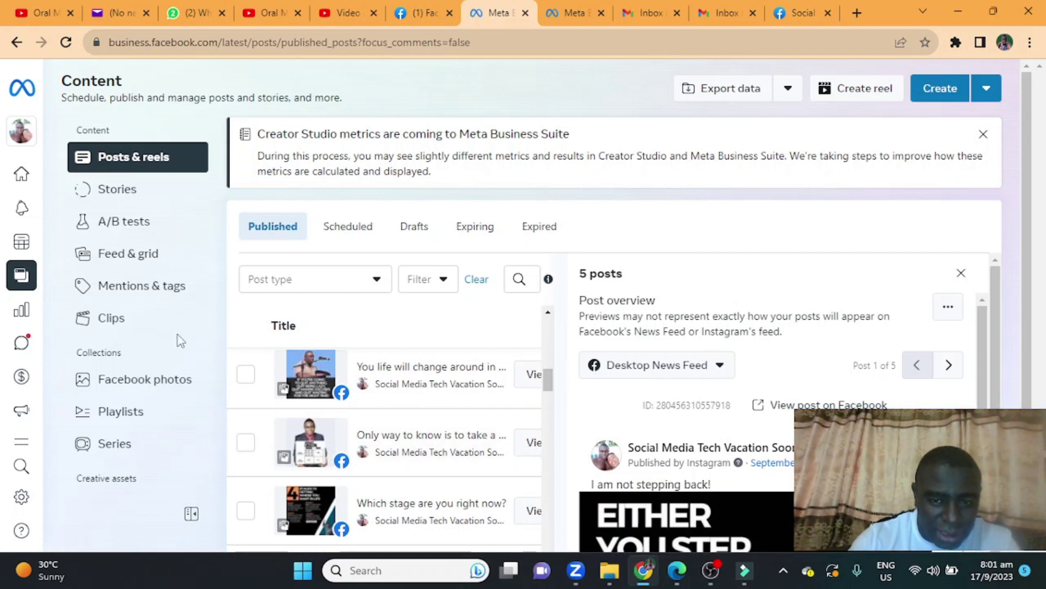
click(245, 374)
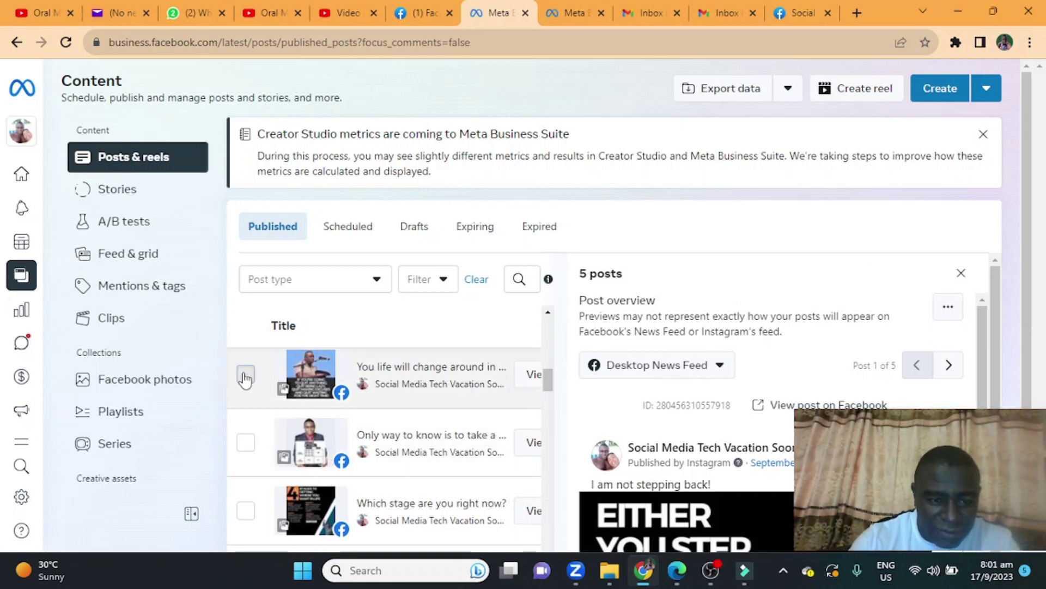
click(246, 452)
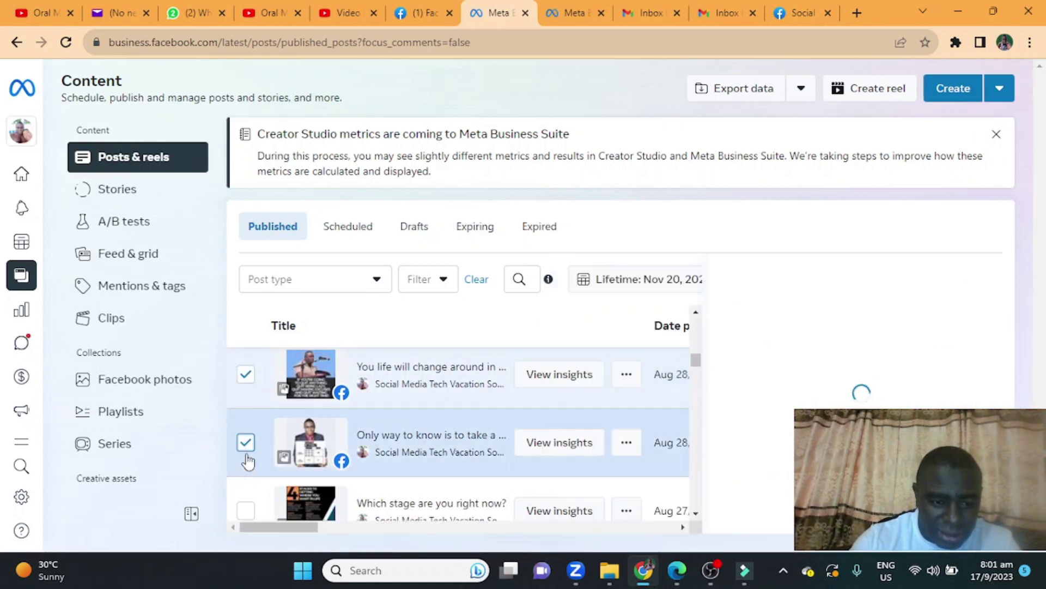
Step: Tick 'It simple take time', the next post, Las Vegas, 'Be honest now!!!' and Ackee and salt fish posts, plus one more
scroll(249, 457, down, 3)
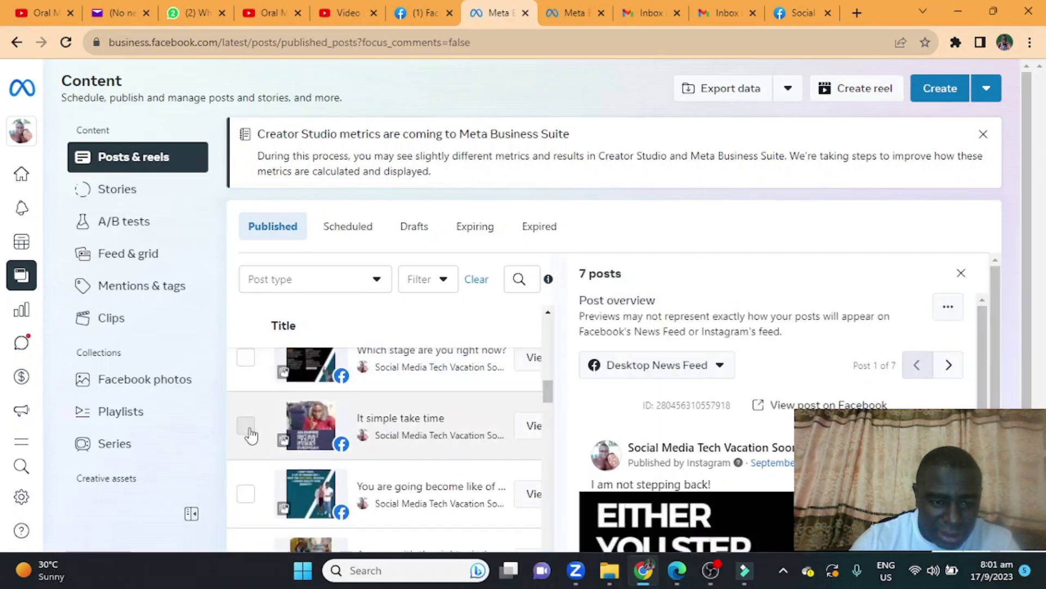
click(246, 492)
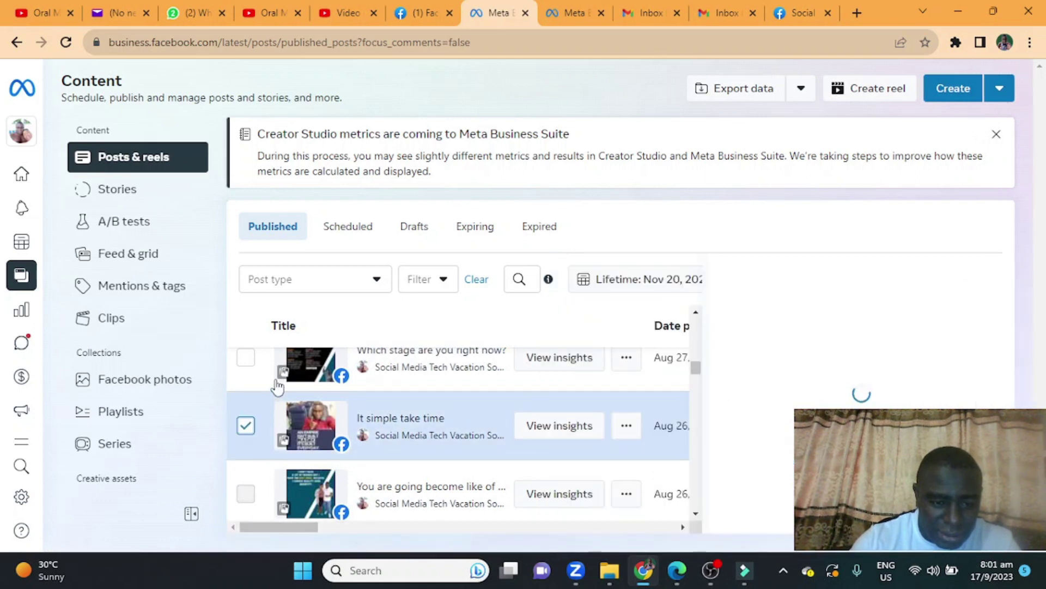
scroll(267, 386, down, 5)
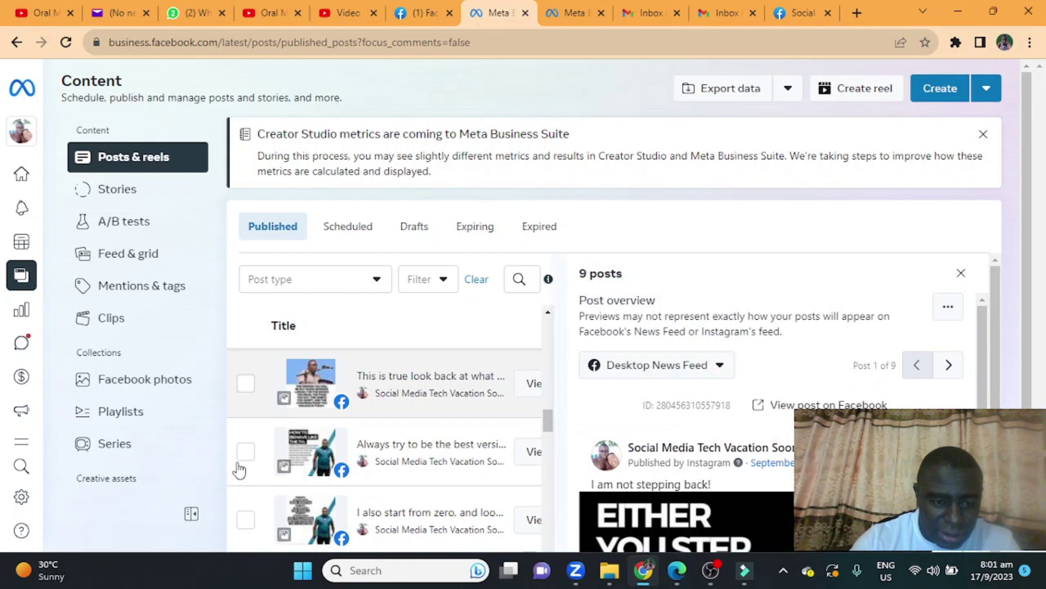
click(247, 456)
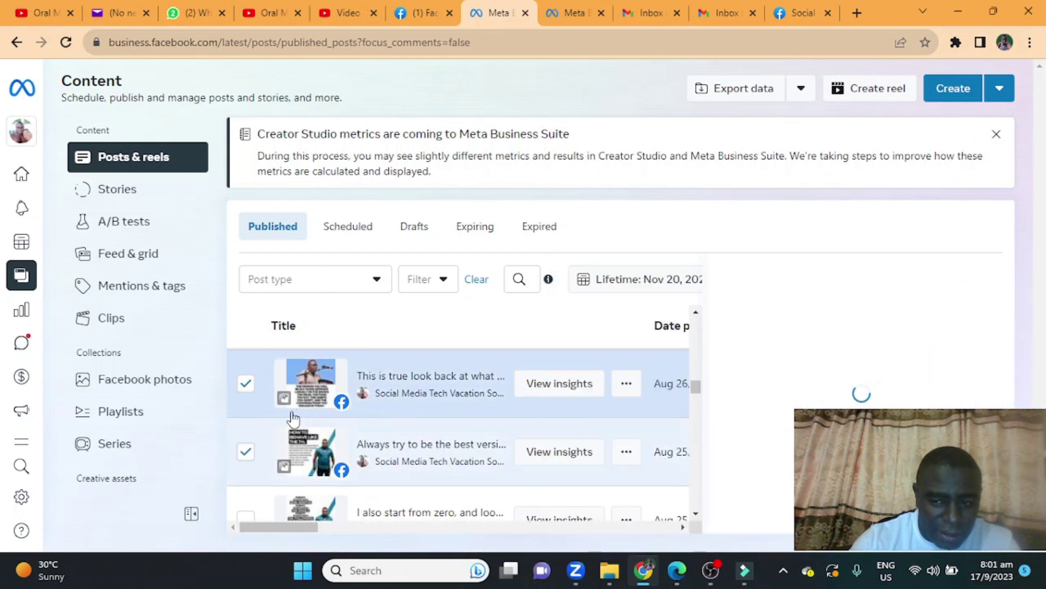
scroll(293, 418, down, 3)
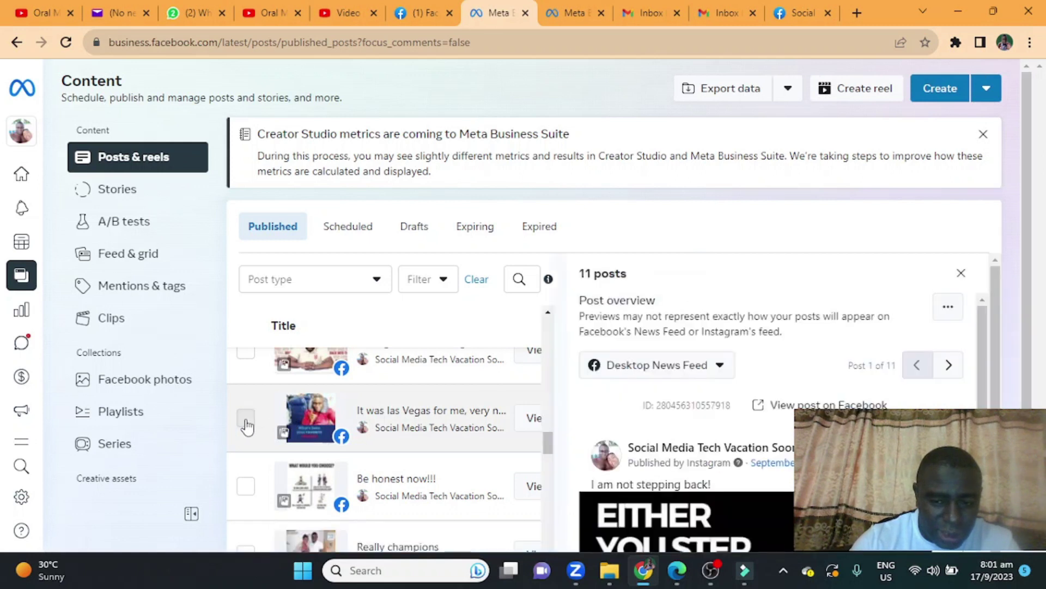
click(246, 421)
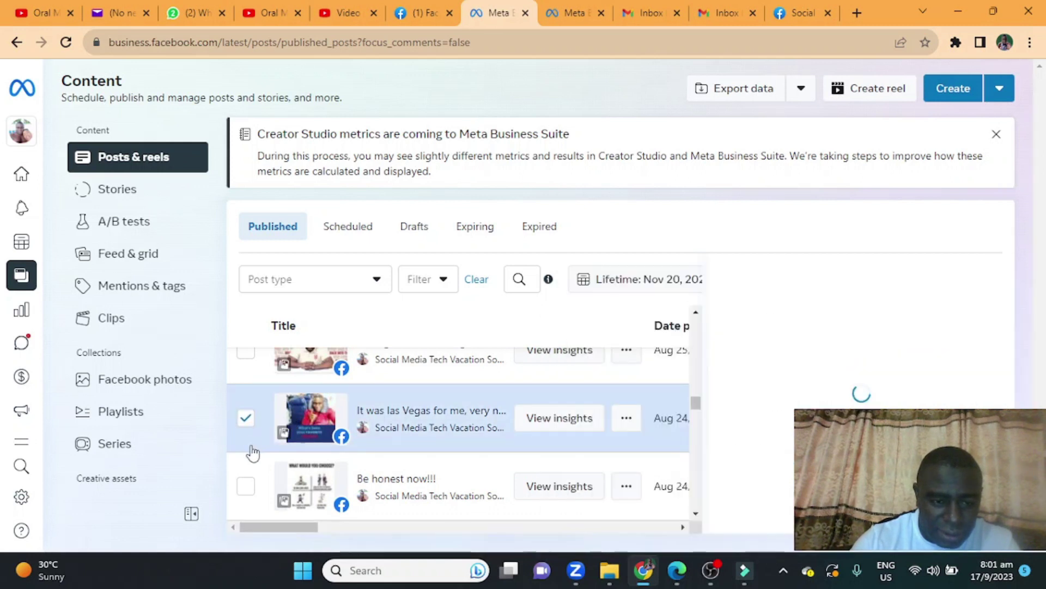
click(245, 486)
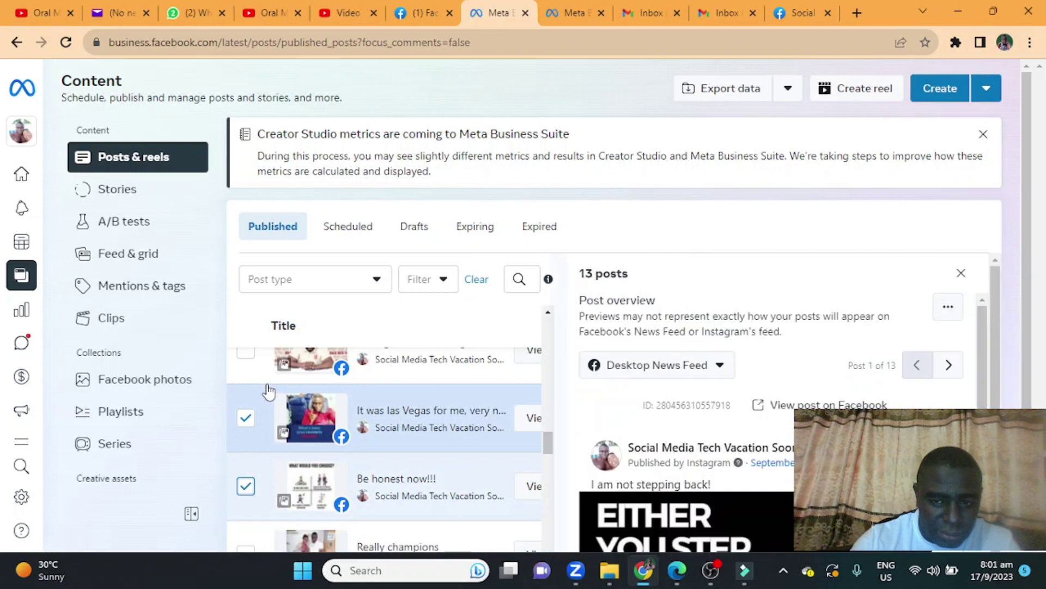
scroll(267, 390, down, 3)
scroll(265, 392, down, 1)
click(246, 394)
click(252, 461)
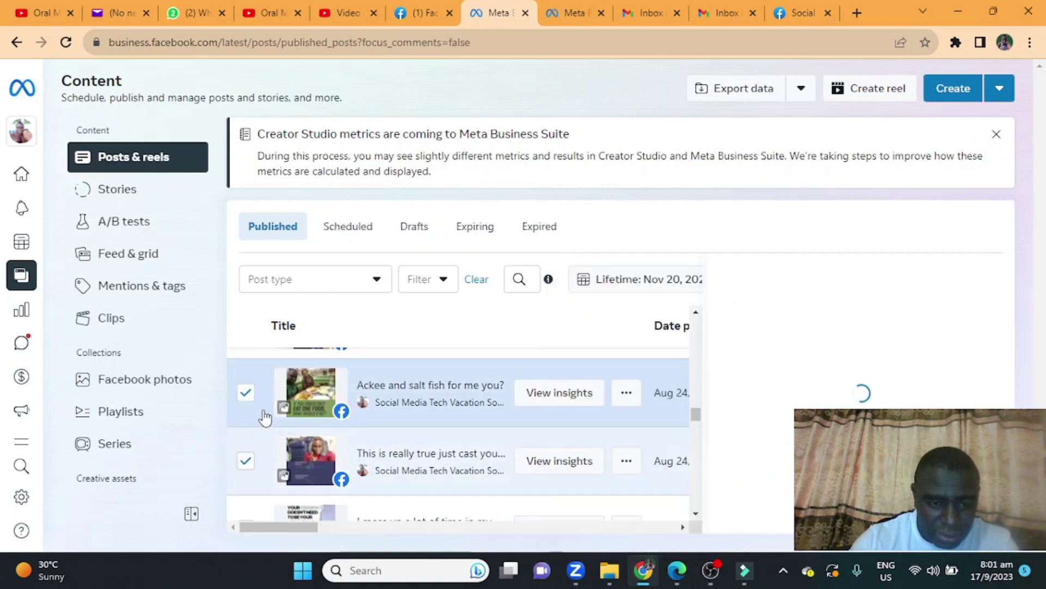
Step: Tick the no-text post, the next one, 'Let us win today' and two similar posts, reaching 20
scroll(264, 417, down, 5)
click(241, 370)
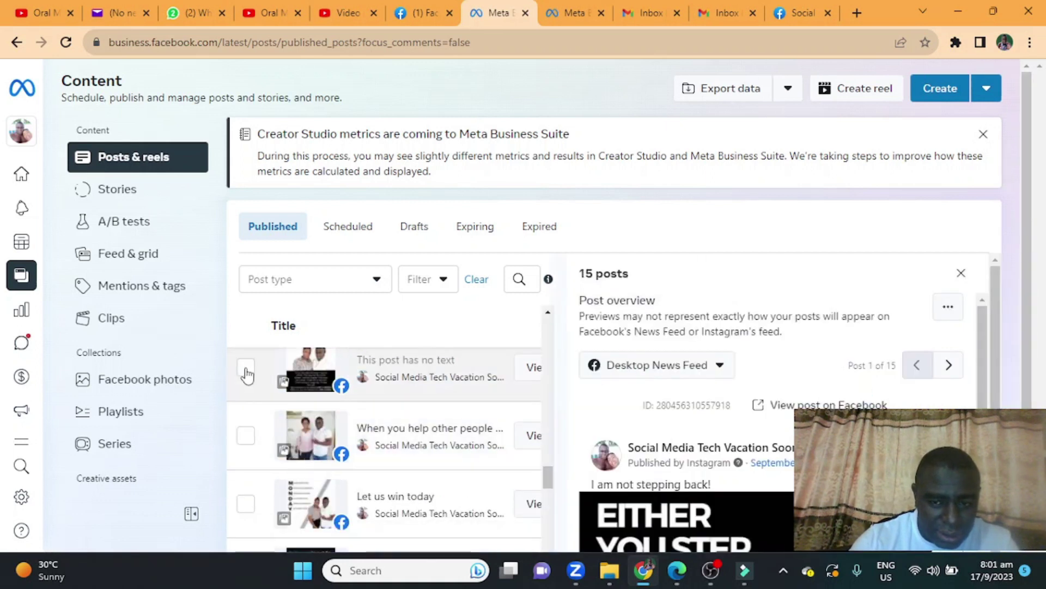
click(246, 439)
scroll(295, 413, down, 1)
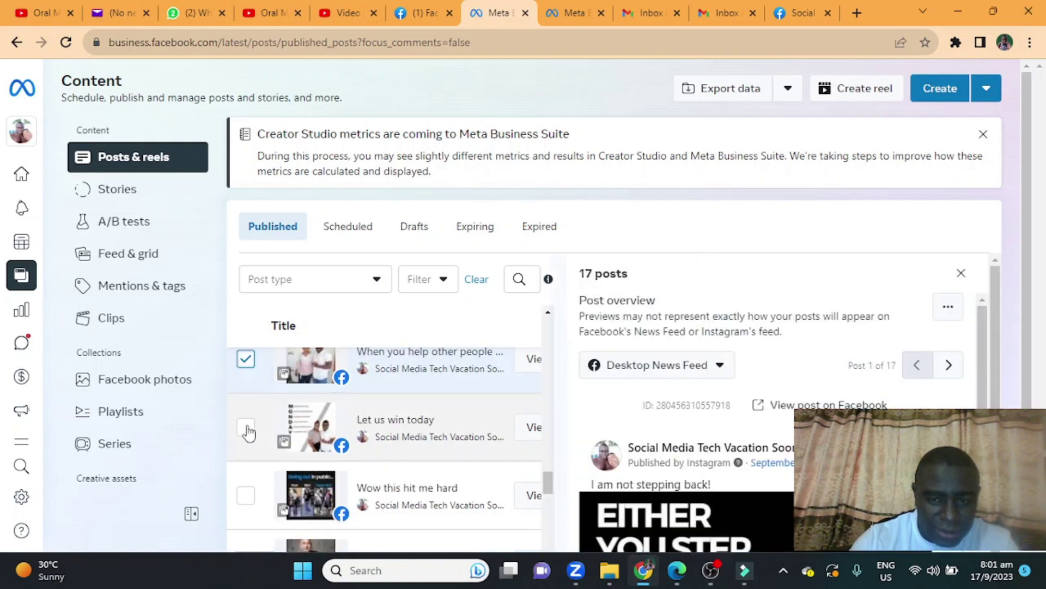
click(246, 431)
scroll(250, 456, down, 2)
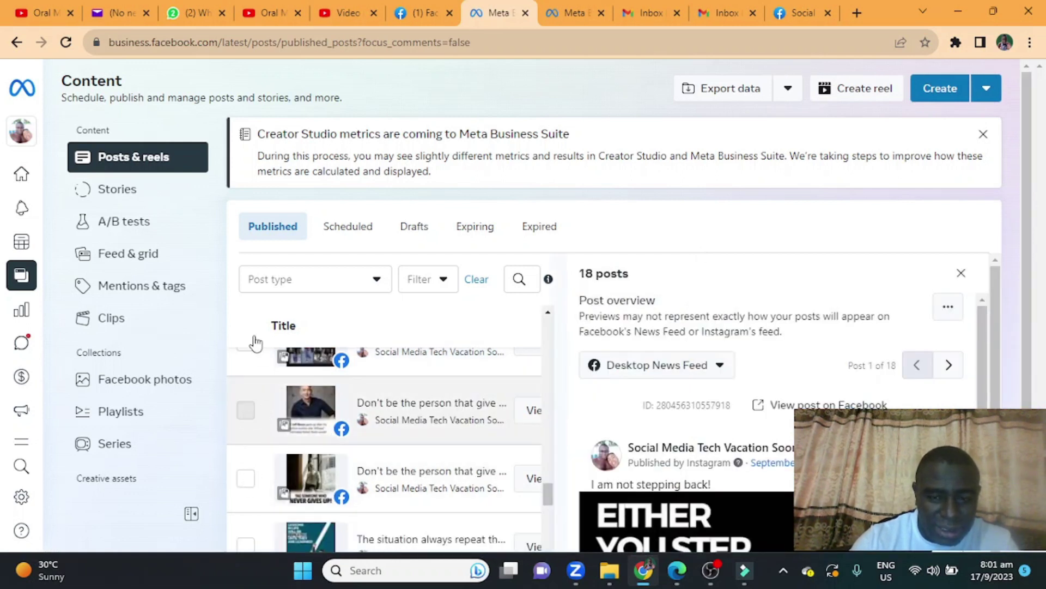
click(246, 410)
click(246, 478)
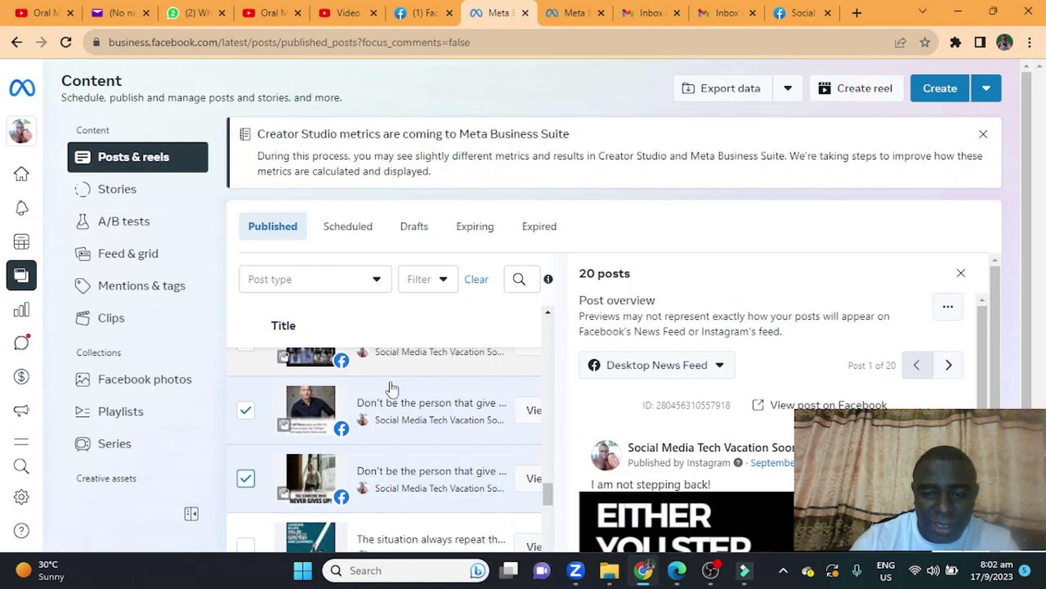
Step: Permanently delete all 20 selected posts, then return to the Facebook page's photos
click(949, 311)
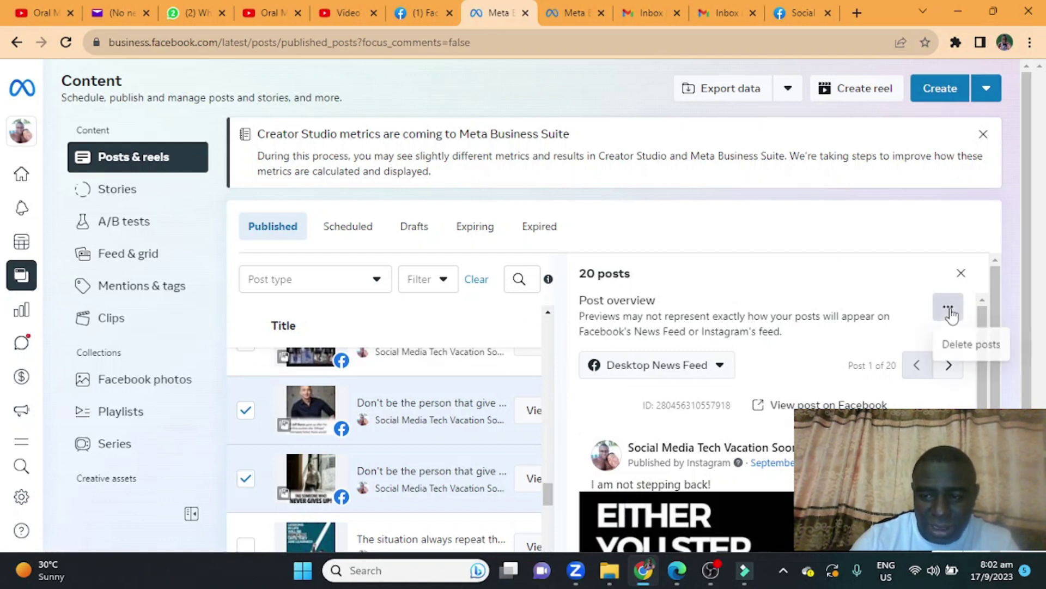
click(957, 349)
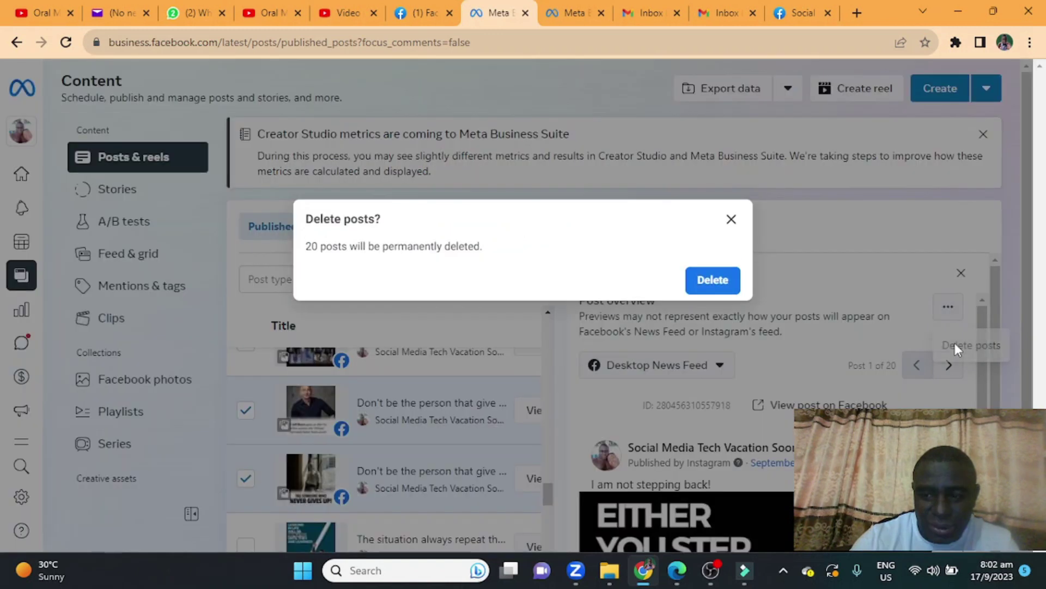
click(717, 281)
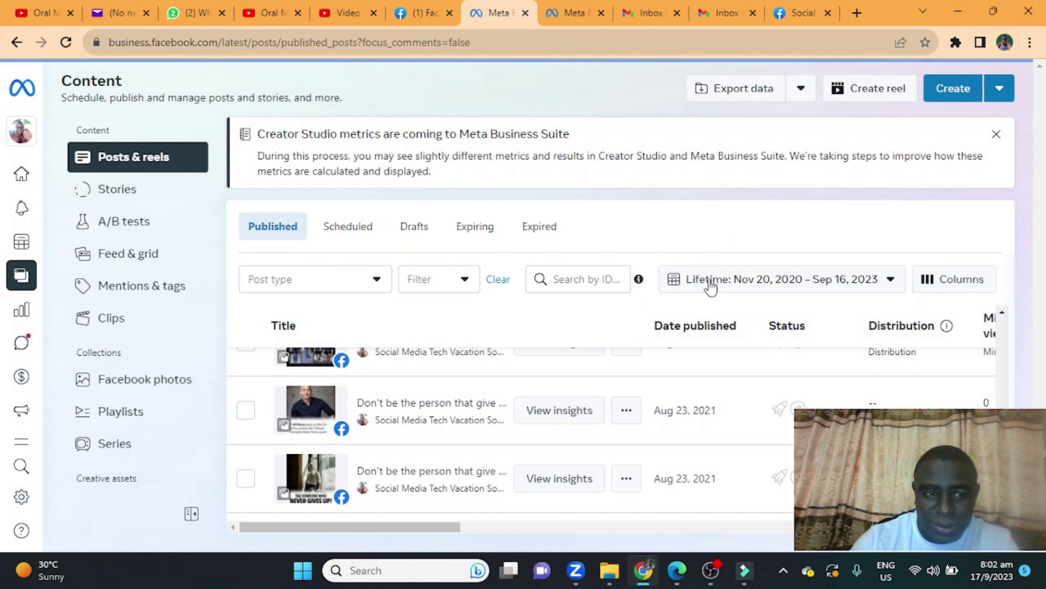
click(786, 14)
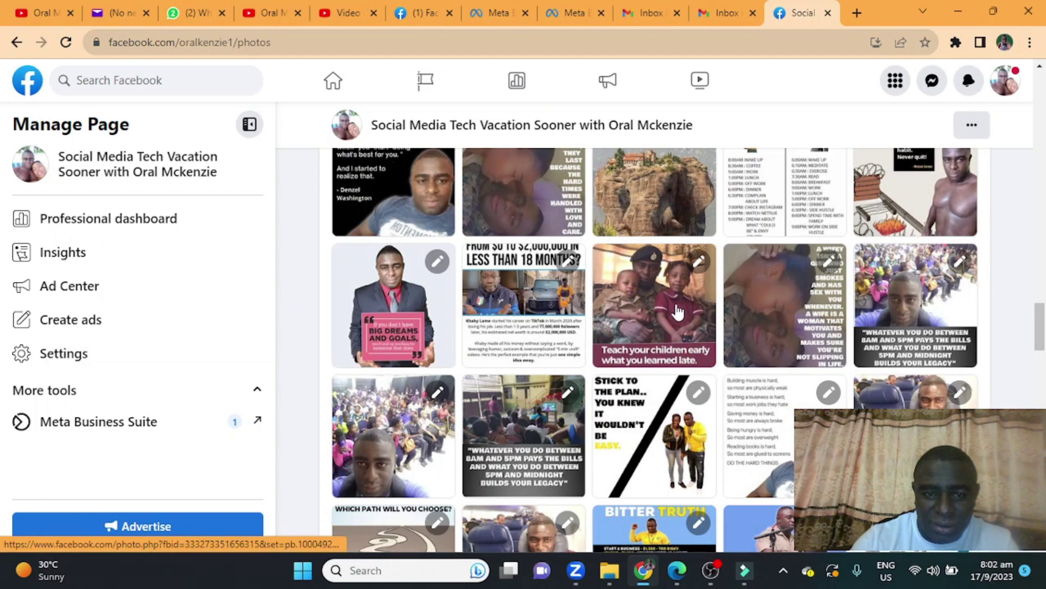
Step: Reload the Photos page and scroll through the remaining images under Your photos
click(66, 44)
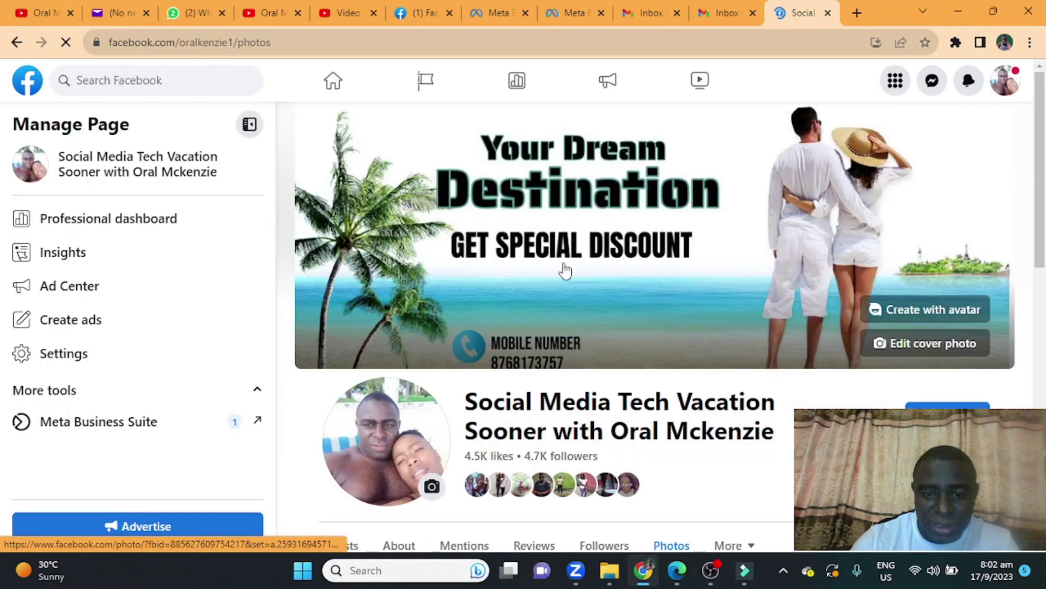
scroll(600, 300, down, 6)
scroll(599, 307, up, 3)
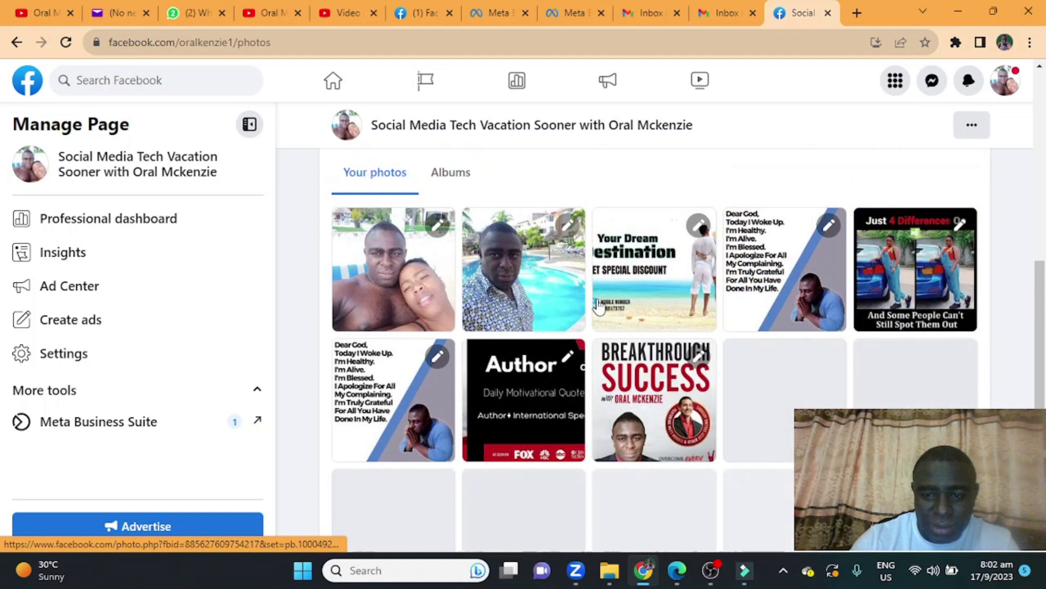
scroll(598, 306, down, 5)
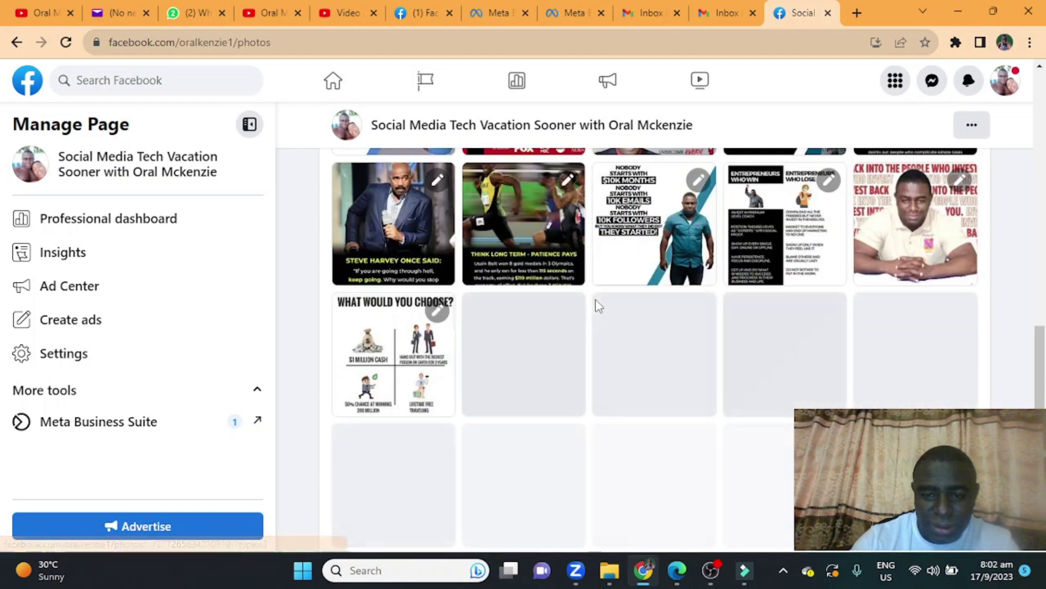
scroll(598, 306, down, 5)
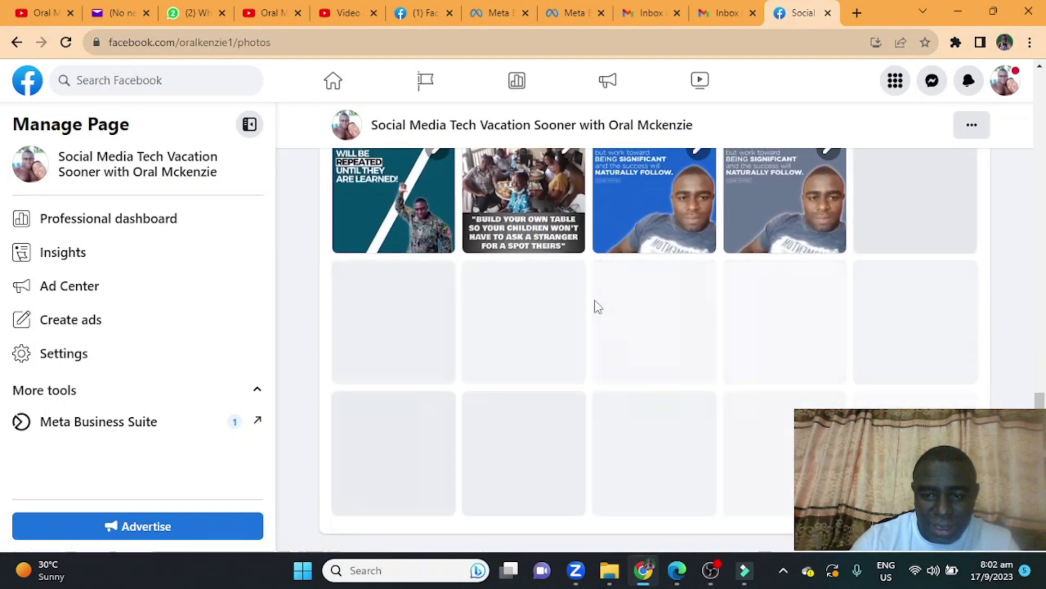
scroll(598, 306, down, 4)
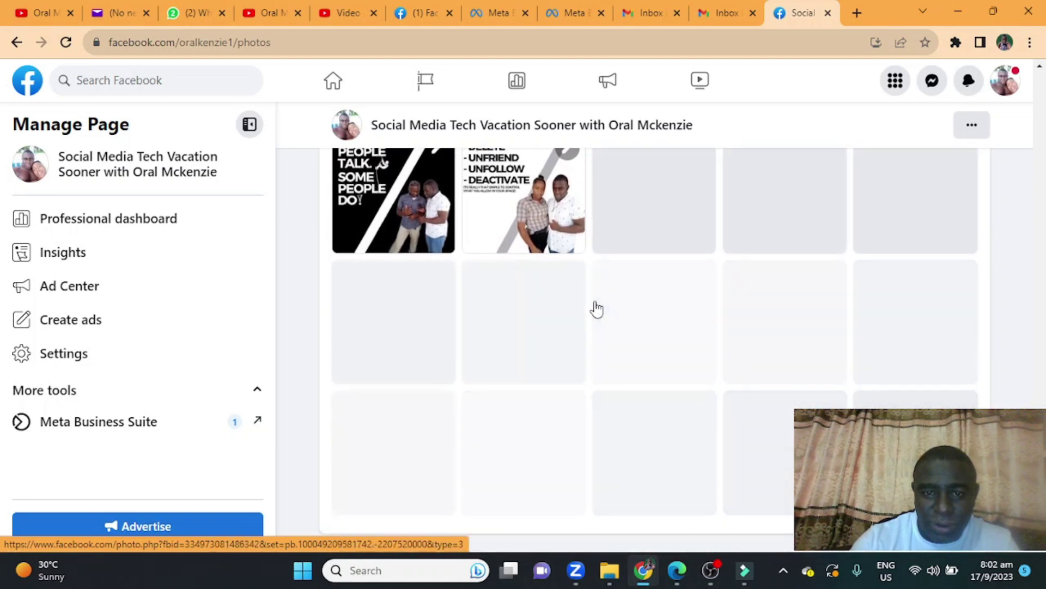
scroll(597, 307, down, 3)
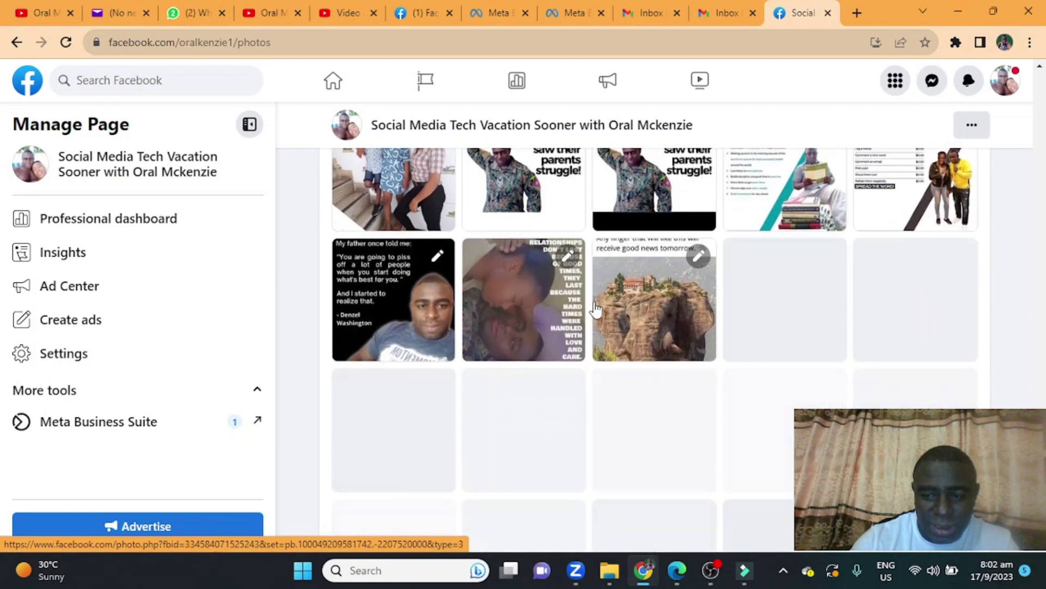
scroll(596, 309, down, 2)
scroll(597, 309, down, 5)
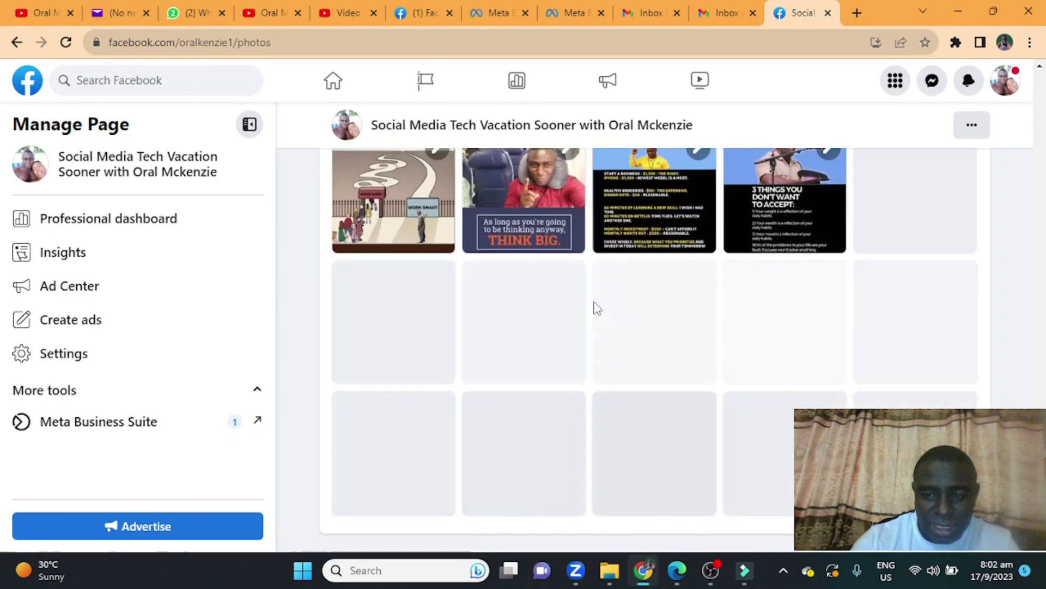
scroll(543, 424, down, 2)
scroll(544, 423, up, 5)
scroll(545, 424, down, 4)
scroll(545, 424, down, 8)
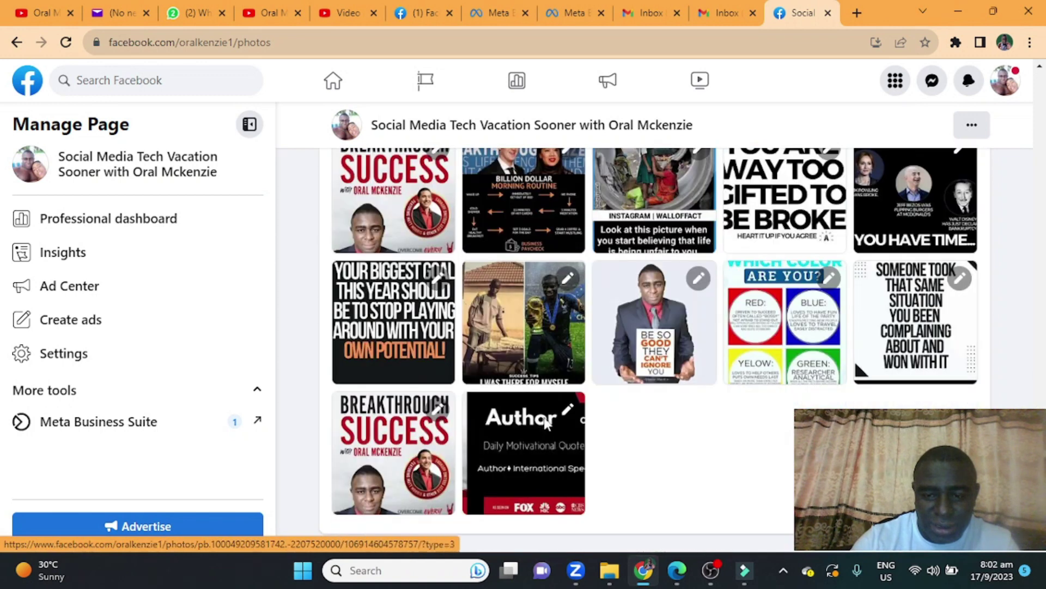
scroll(546, 421, down, 10)
scroll(549, 417, up, 20)
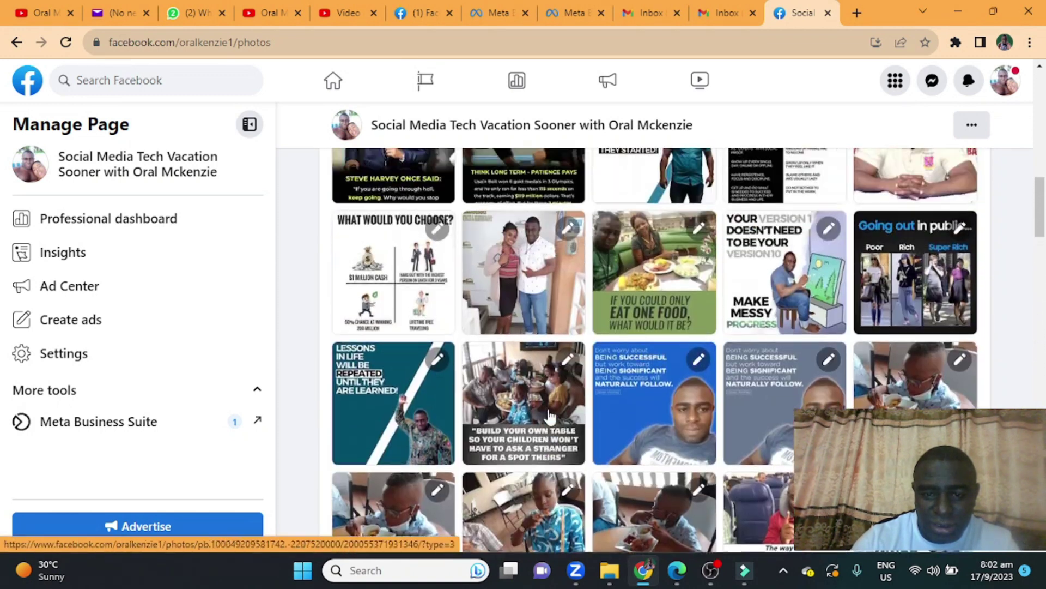
scroll(549, 415, down, 4)
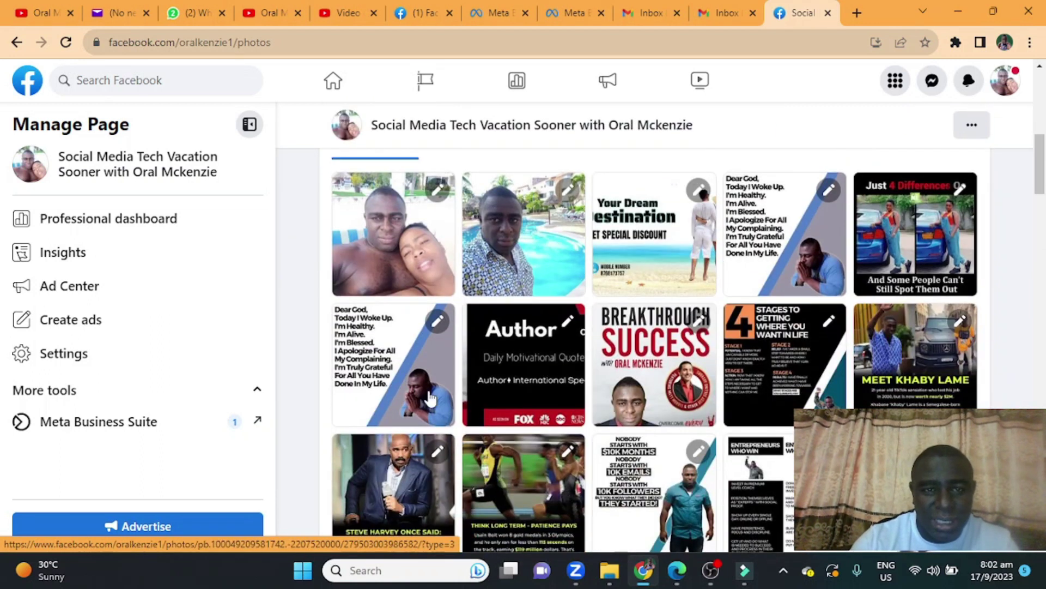
scroll(471, 275, up, 3)
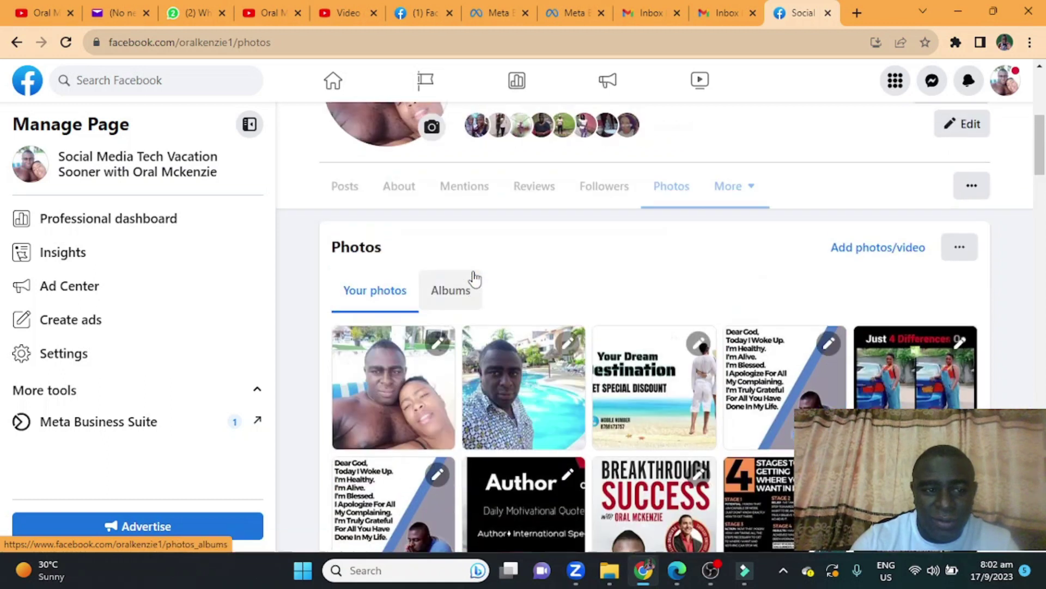
Step: Switch to the Vacation Sooner page profile and browse its Posts tab
click(1001, 85)
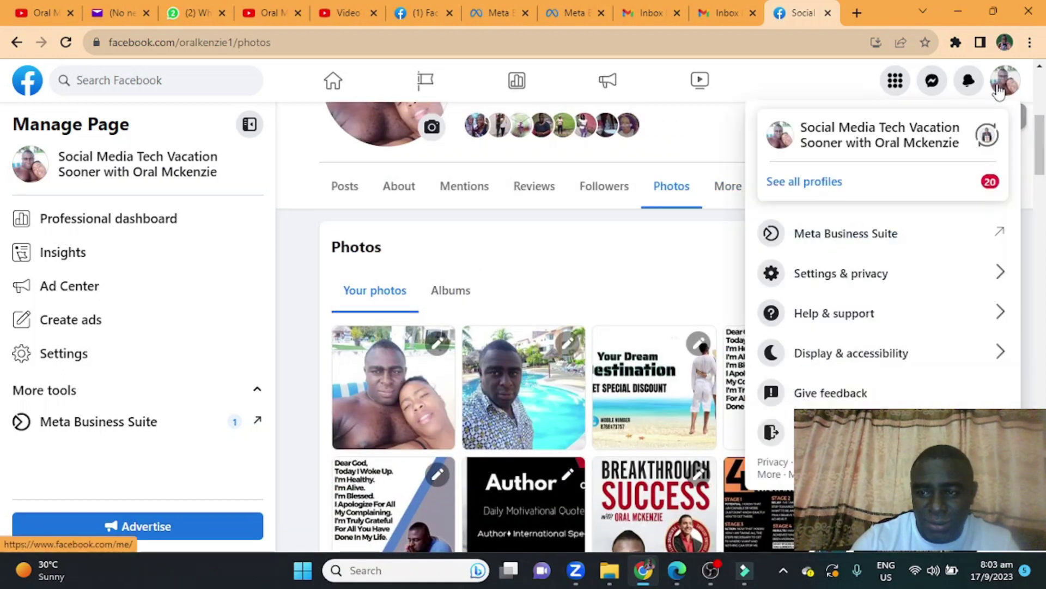
click(838, 183)
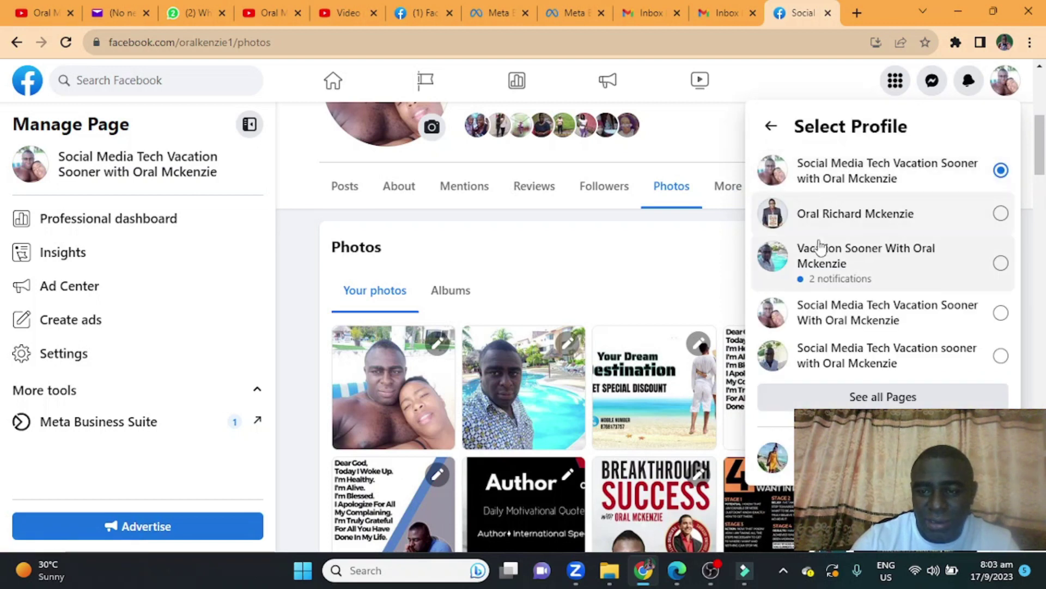
click(820, 256)
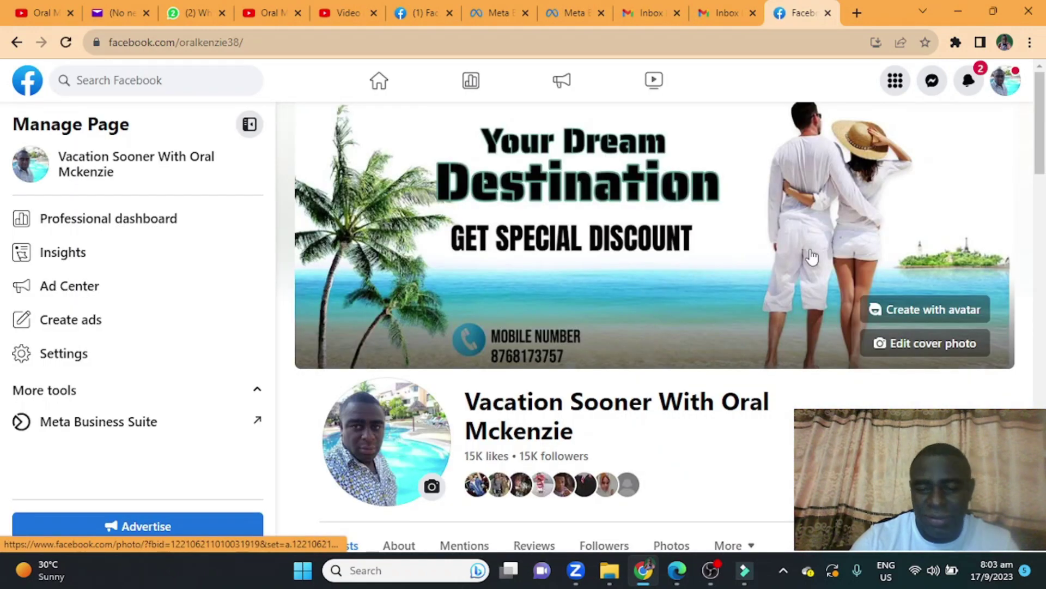
scroll(807, 251, down, 4)
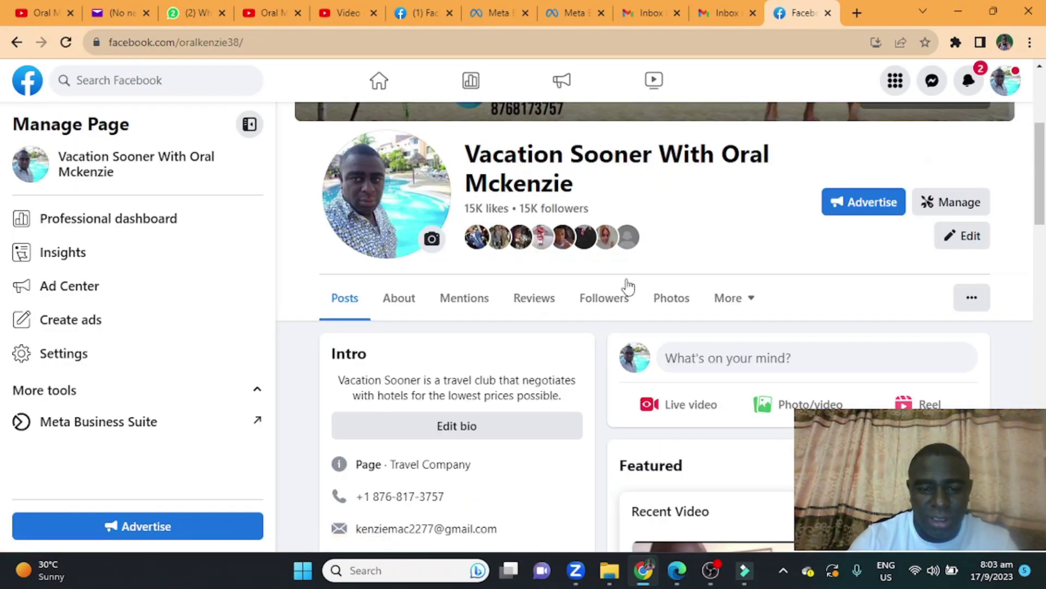
scroll(671, 294, up, 1)
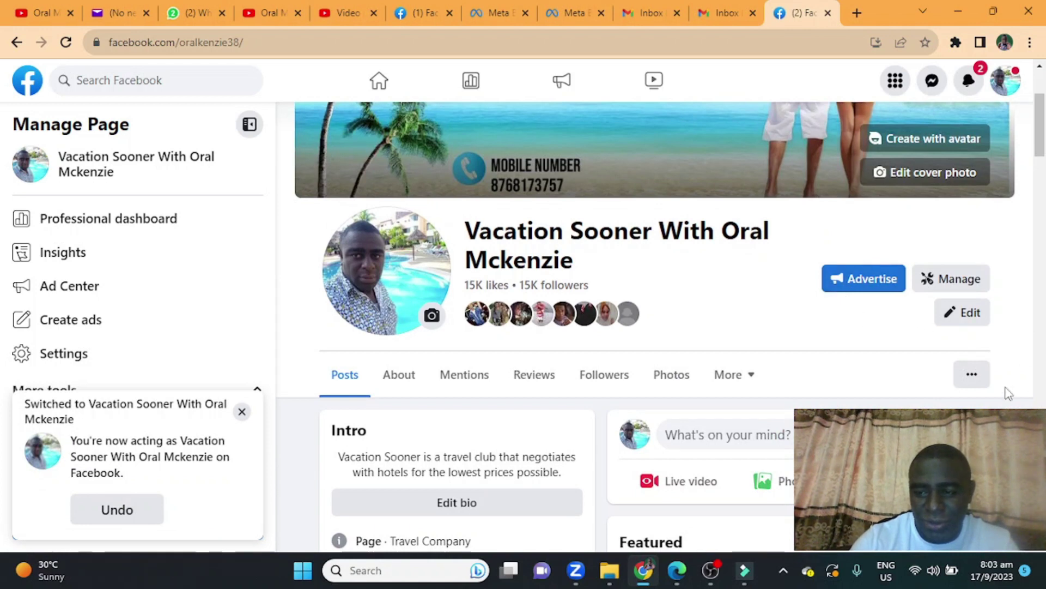
click(975, 376)
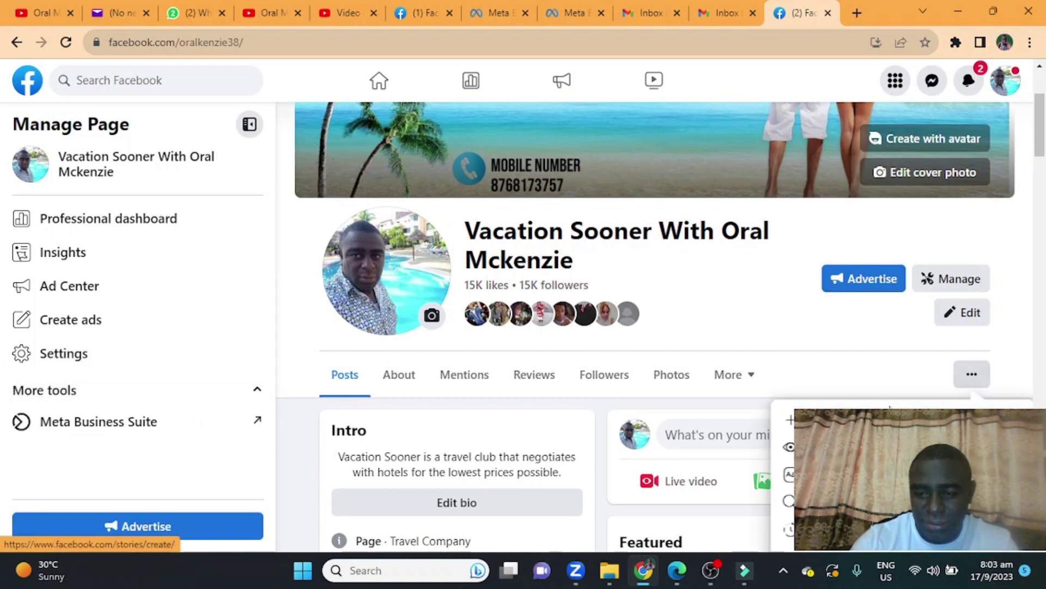
click(845, 447)
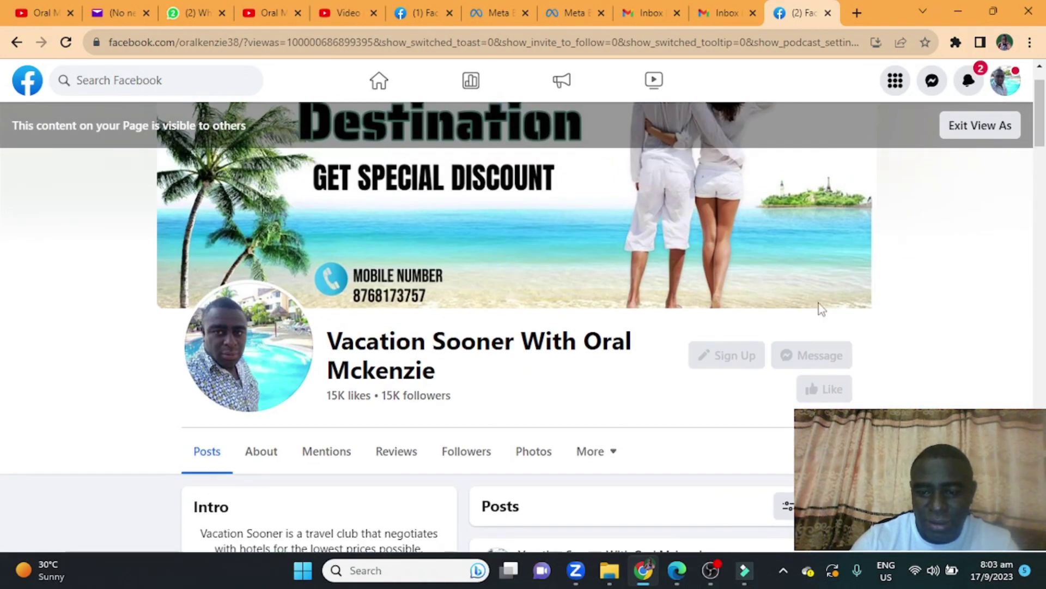
click(953, 129)
scroll(823, 312, up, 5)
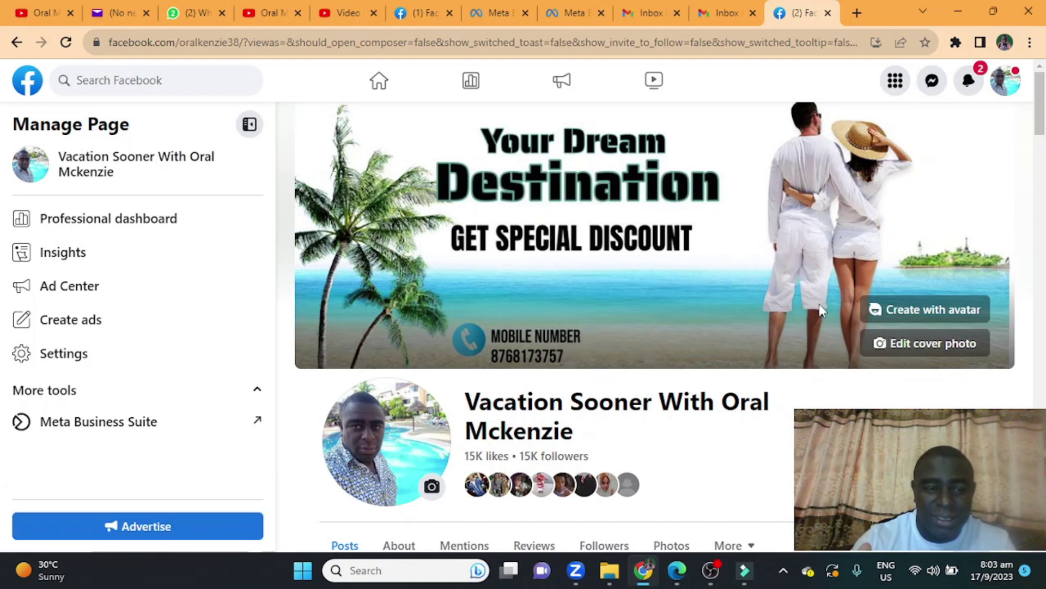
scroll(646, 307, down, 3)
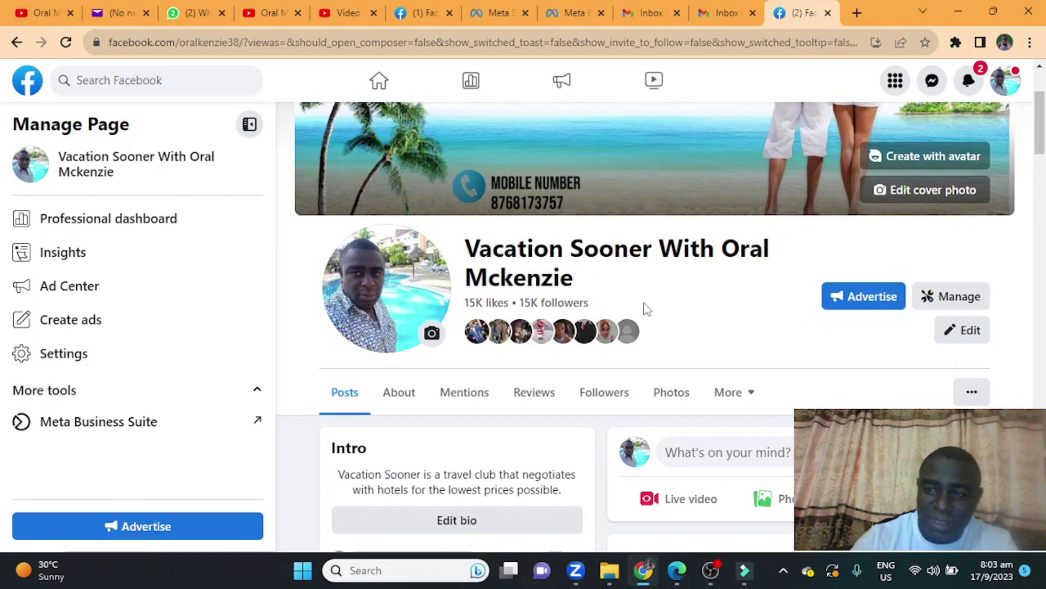